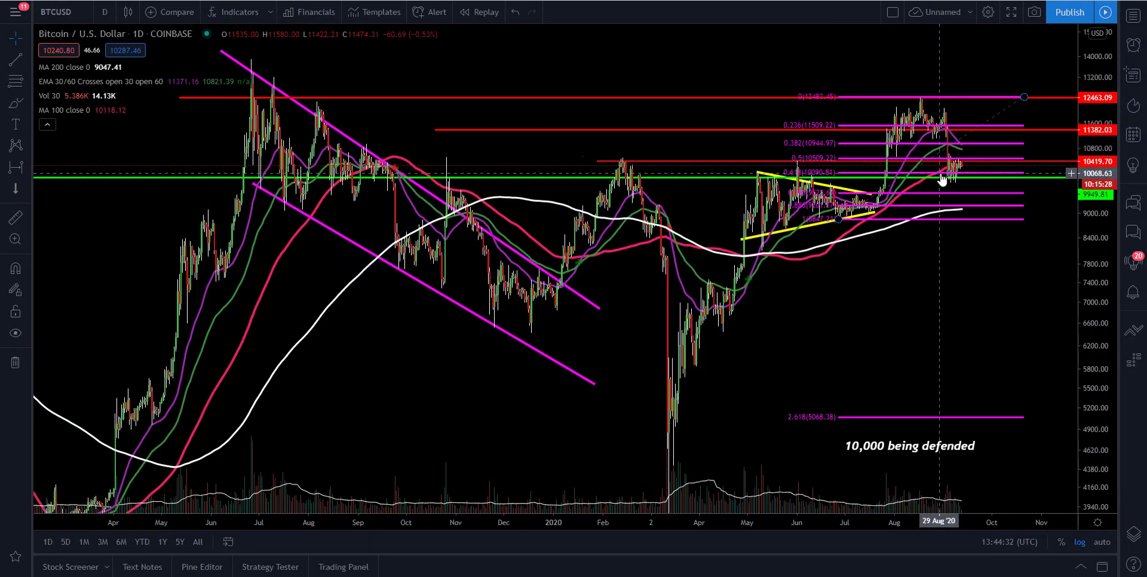
- Examine Bitcoin's daily price action against the Fibonacci retracement levels, the green support line and the moving averages
scroll(950, 263, up, 3)
drag(1088, 452, 980, 239)
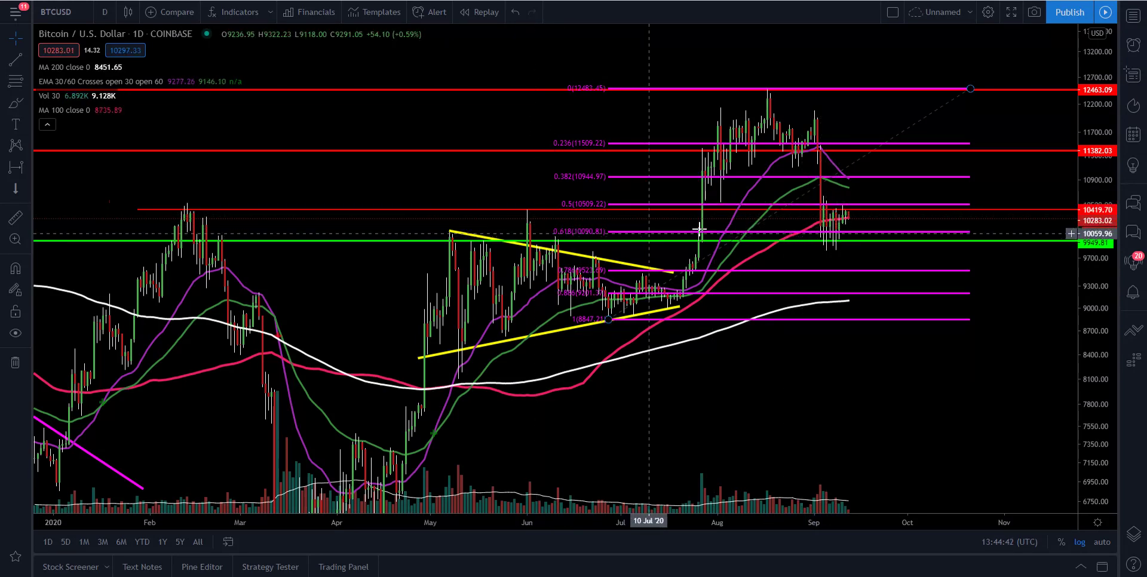
scroll(946, 386, down, 1)
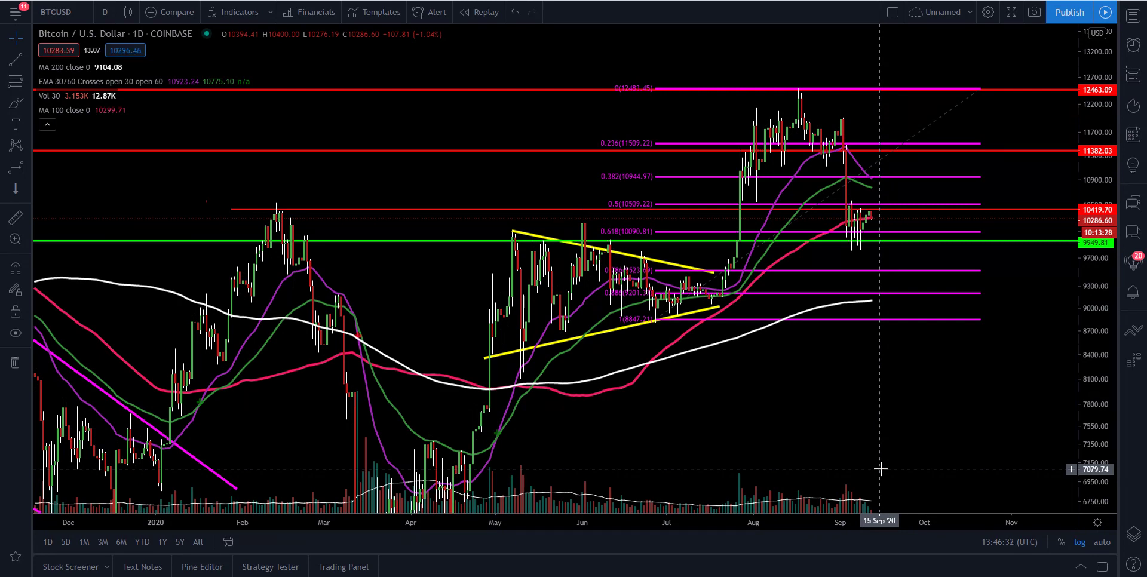
scroll(881, 469, down, 3)
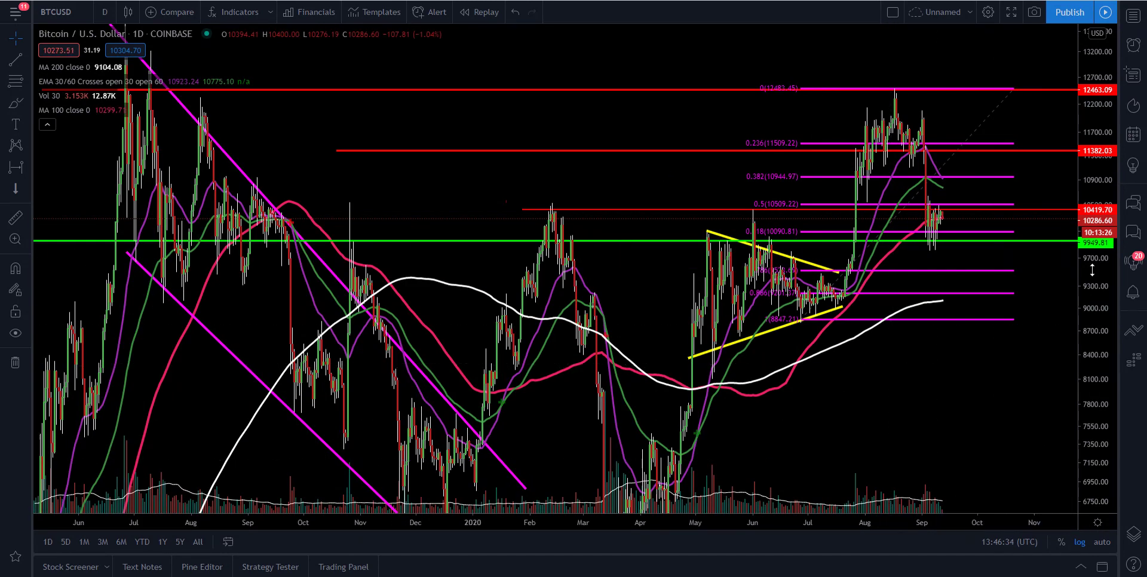
drag(1103, 274, 1078, 394)
drag(991, 389, 909, 292)
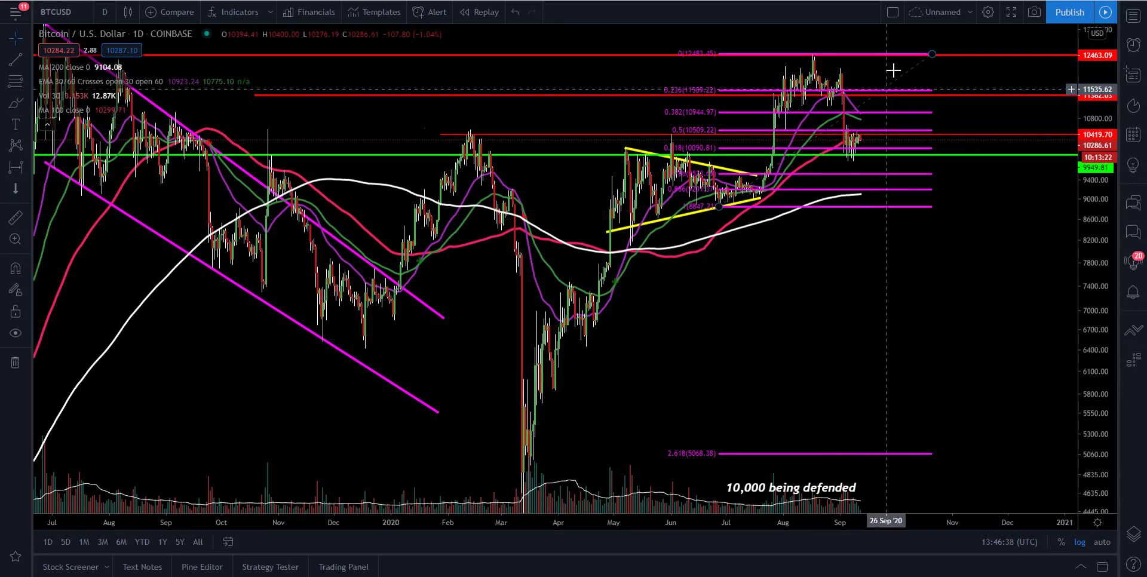
- Show the watchlist and review the one-day technical analysis summary for BTCUSD, including its oscillator and moving average ratings
click(1134, 16)
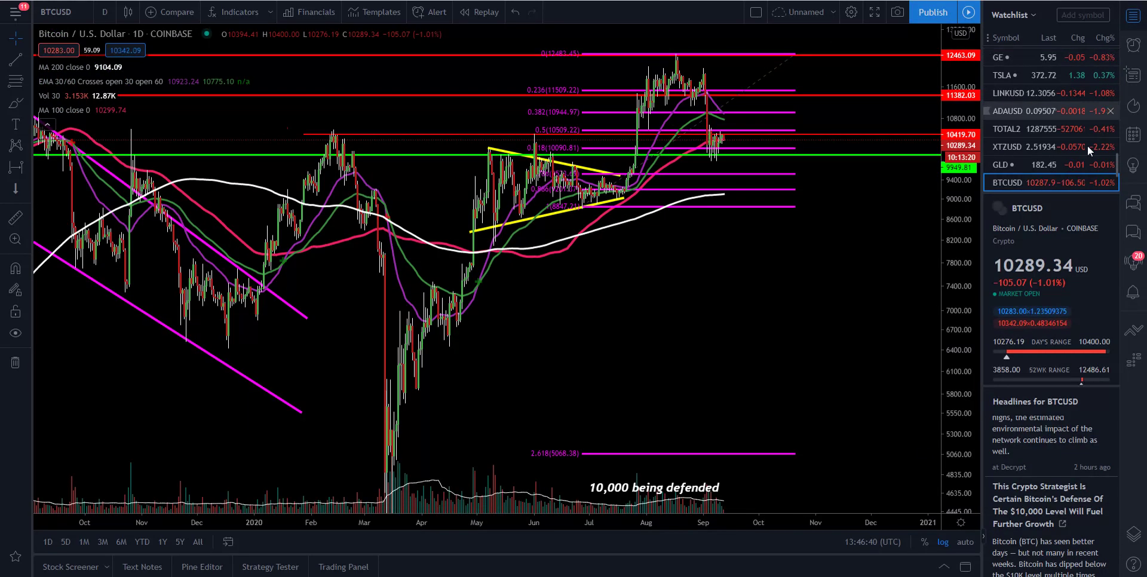
click(1043, 371)
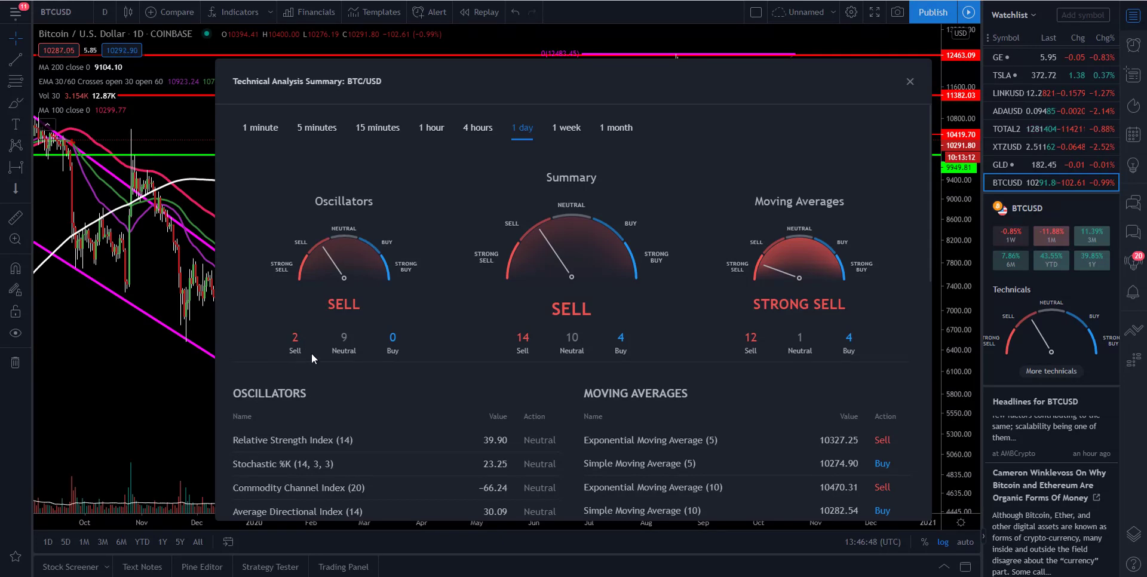
scroll(382, 332, down, 3)
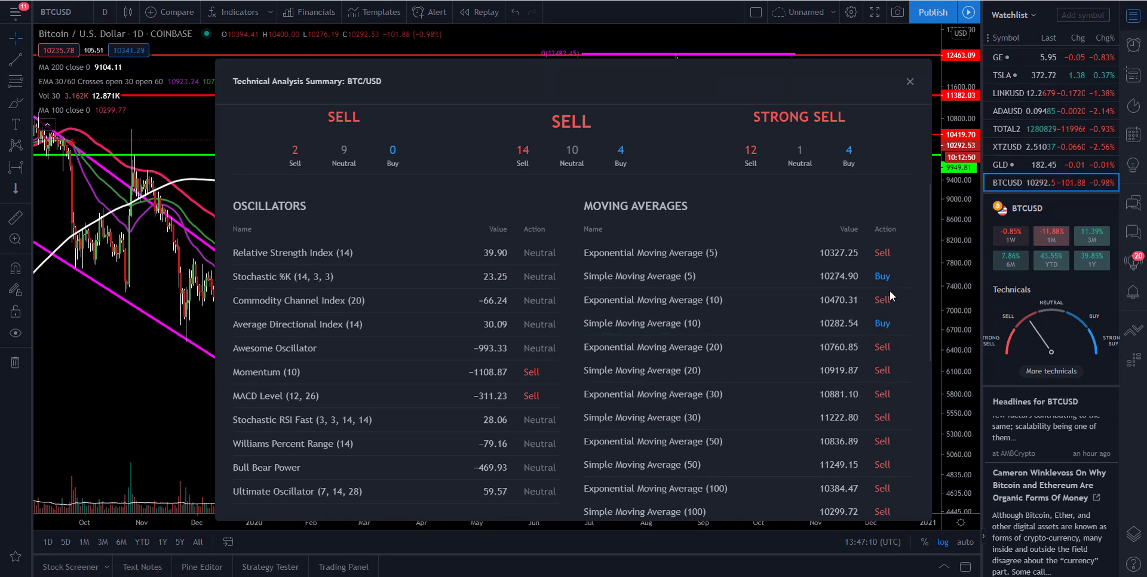
scroll(797, 373, down, 3)
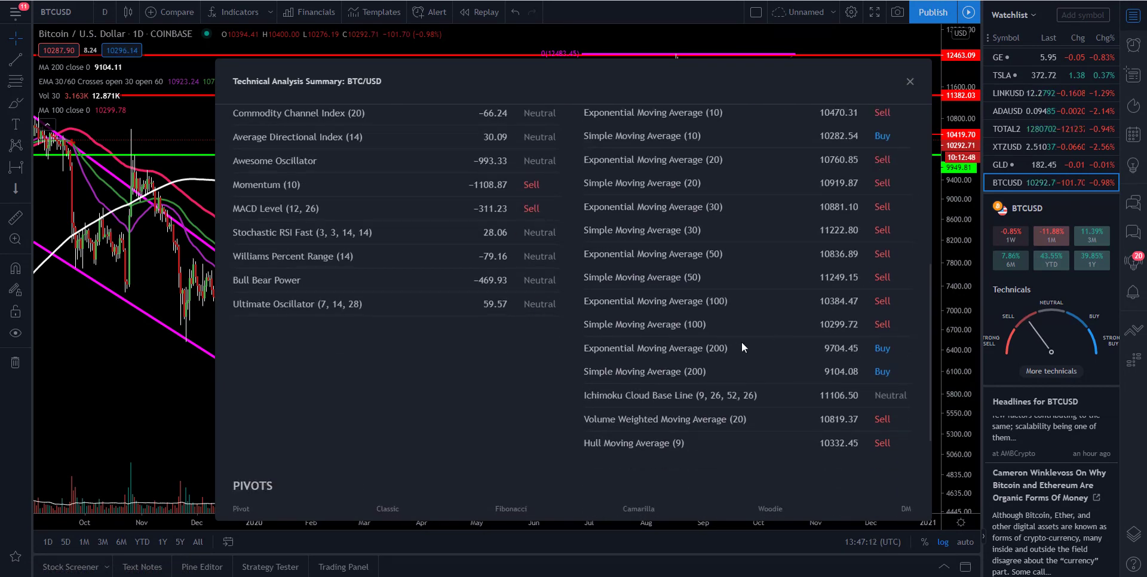
click(910, 81)
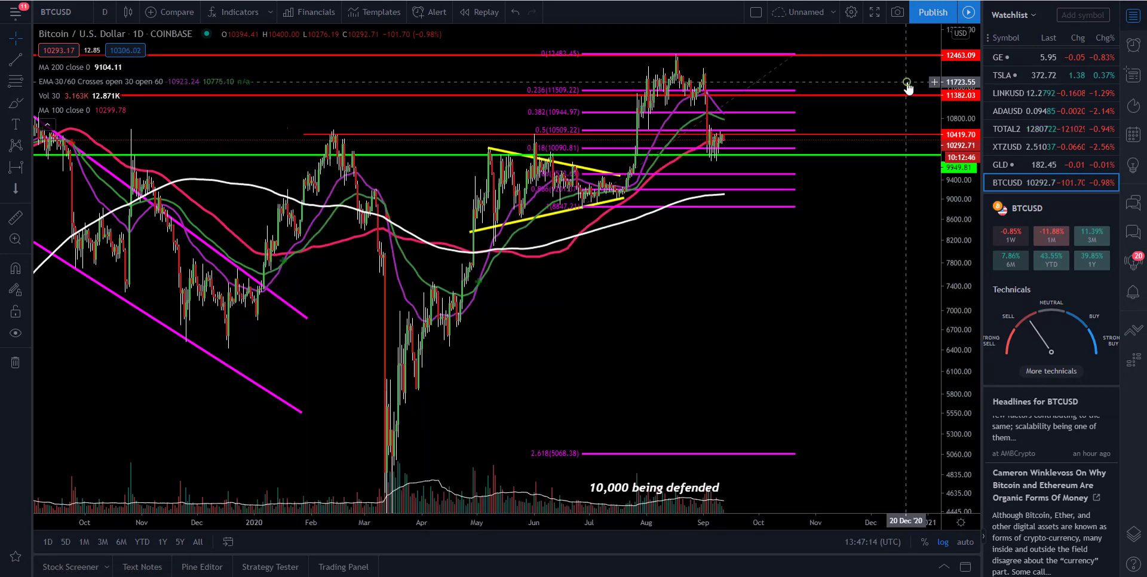
- Switch the chart from Bitcoin to ETHUSD using the watchlist
scroll(891, 271, down, 1)
drag(952, 262, 951, 287)
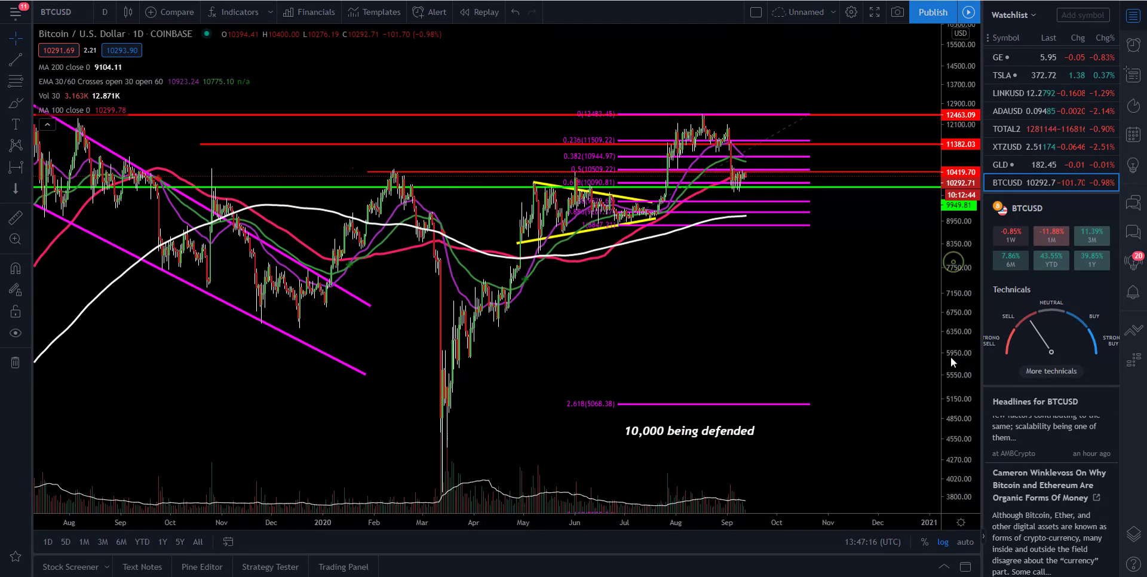
drag(810, 313, 819, 361)
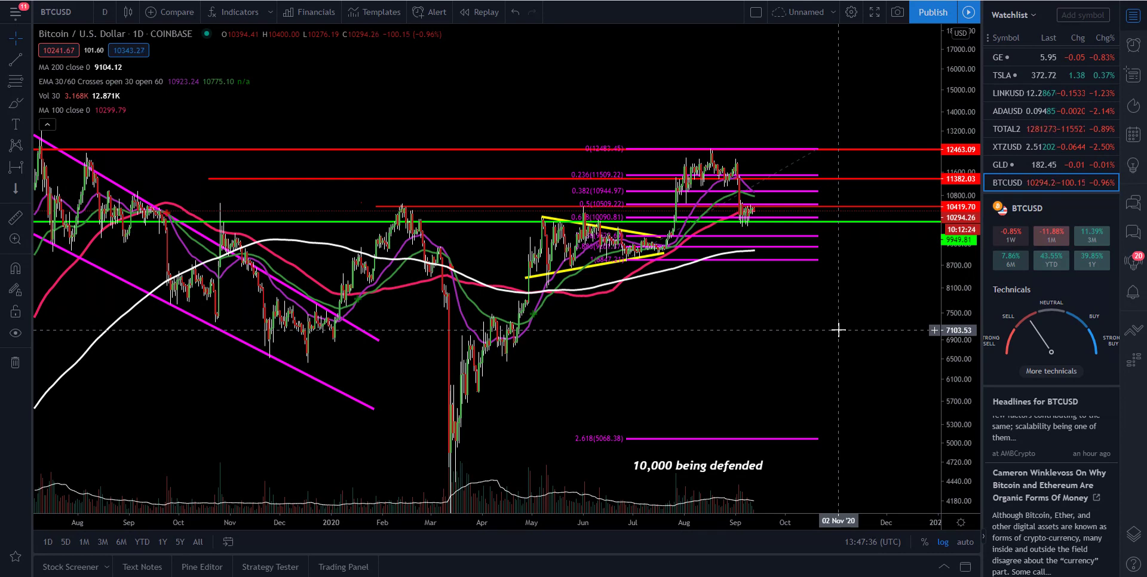
scroll(1031, 145, up, 5)
scroll(1031, 145, up, 1)
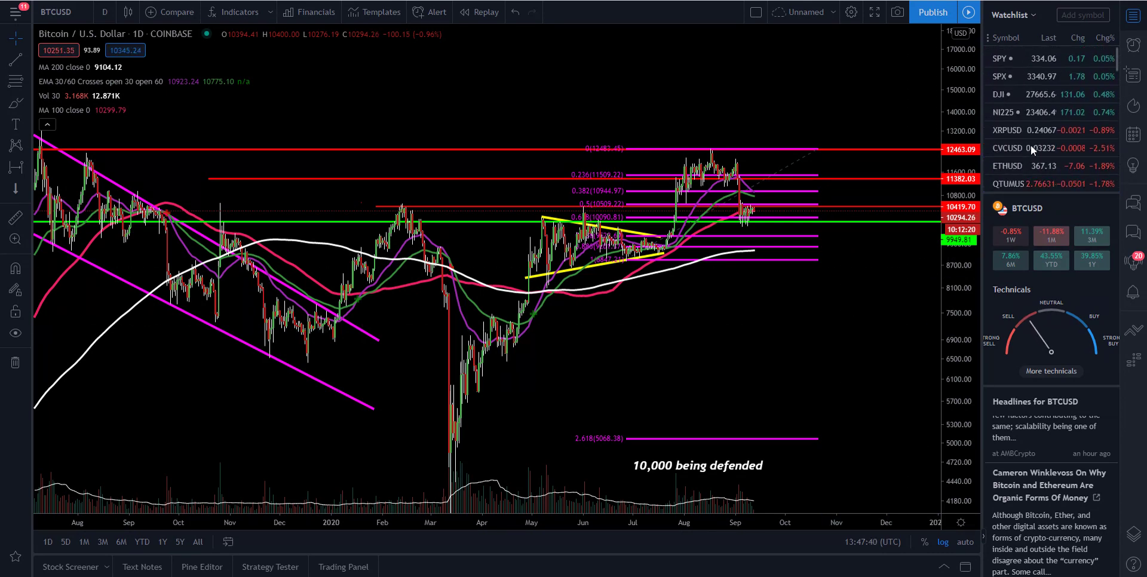
click(1024, 166)
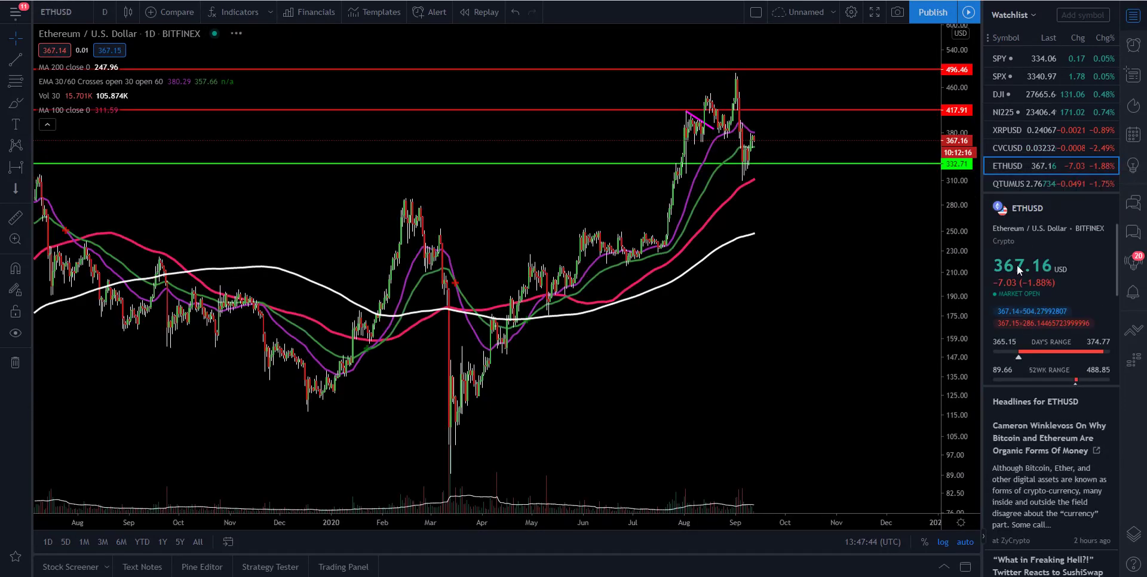
- Hide the watchlist and add the Relative Strength Index indicator to the Ethereum daily chart
click(985, 539)
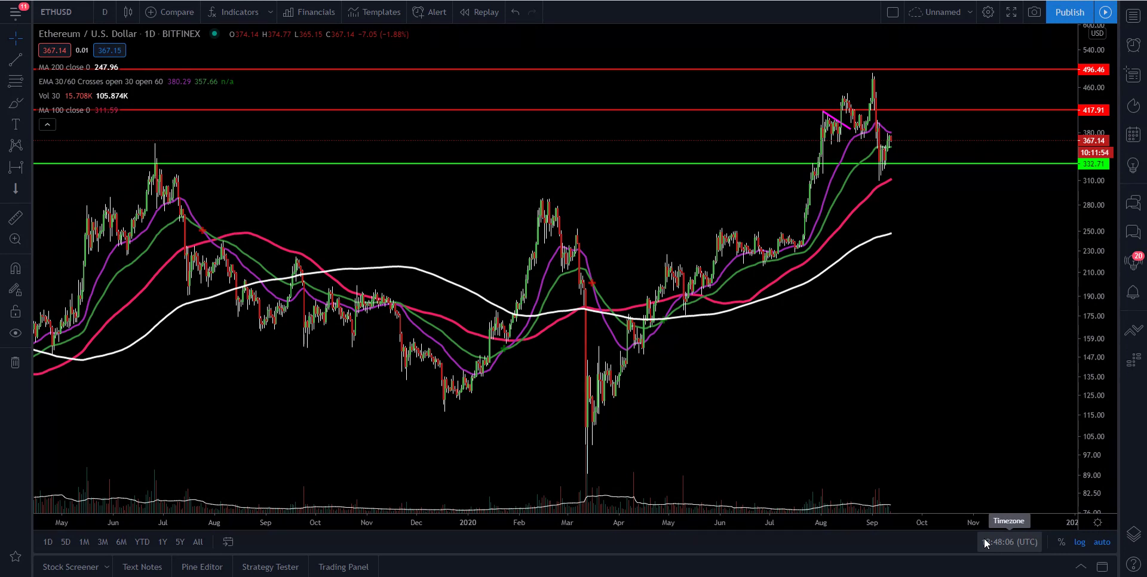
drag(1030, 334, 1008, 368)
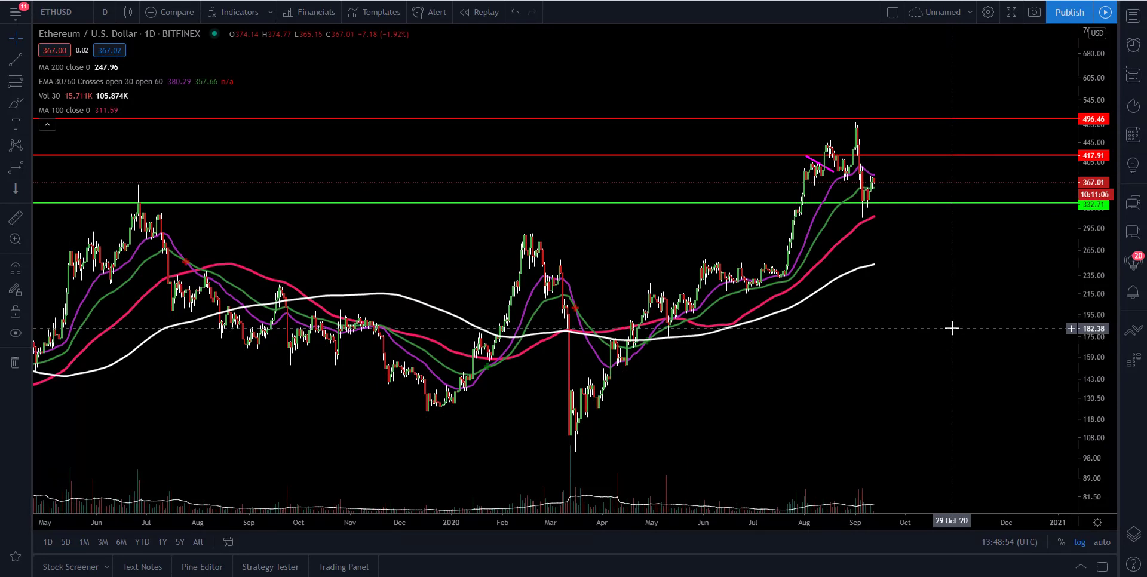
click(270, 11)
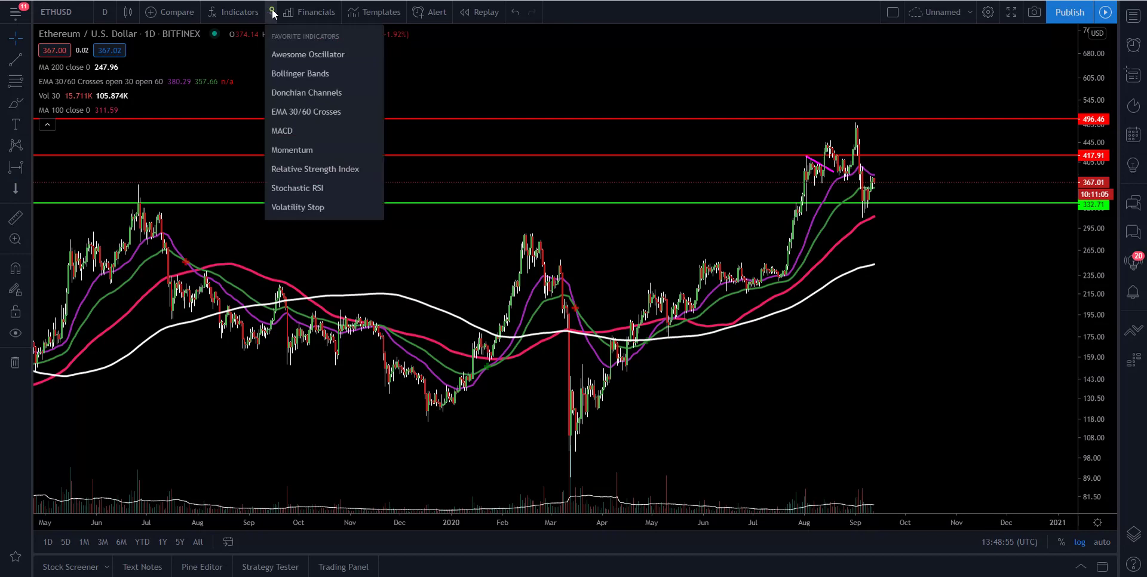
click(304, 168)
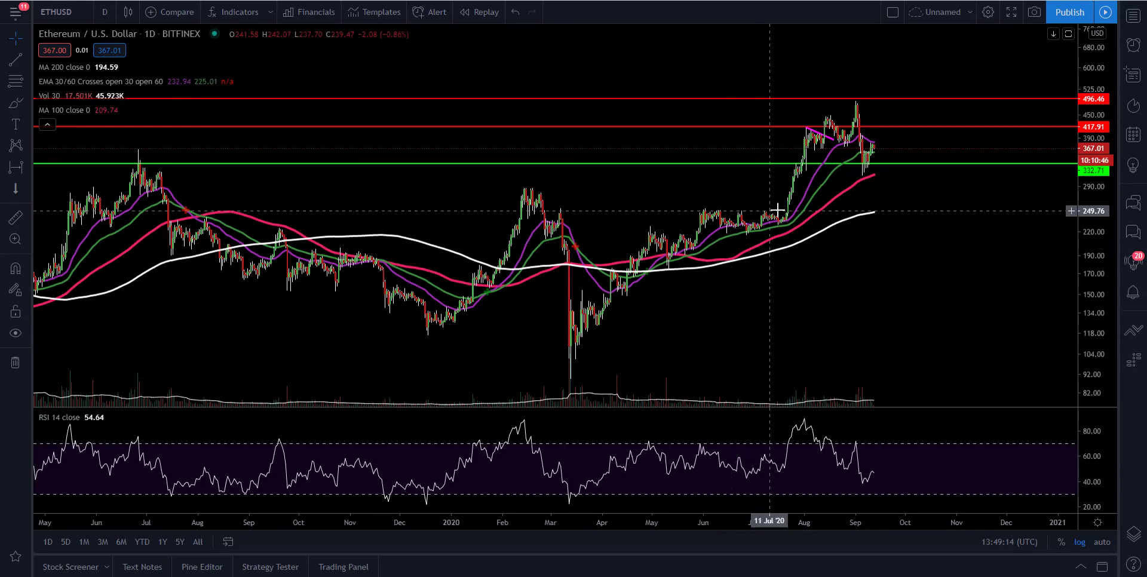
- Examine Ethereum's price and RSI history back to 2018, and review its one-day technical analysis summary
scroll(962, 272, down, 5)
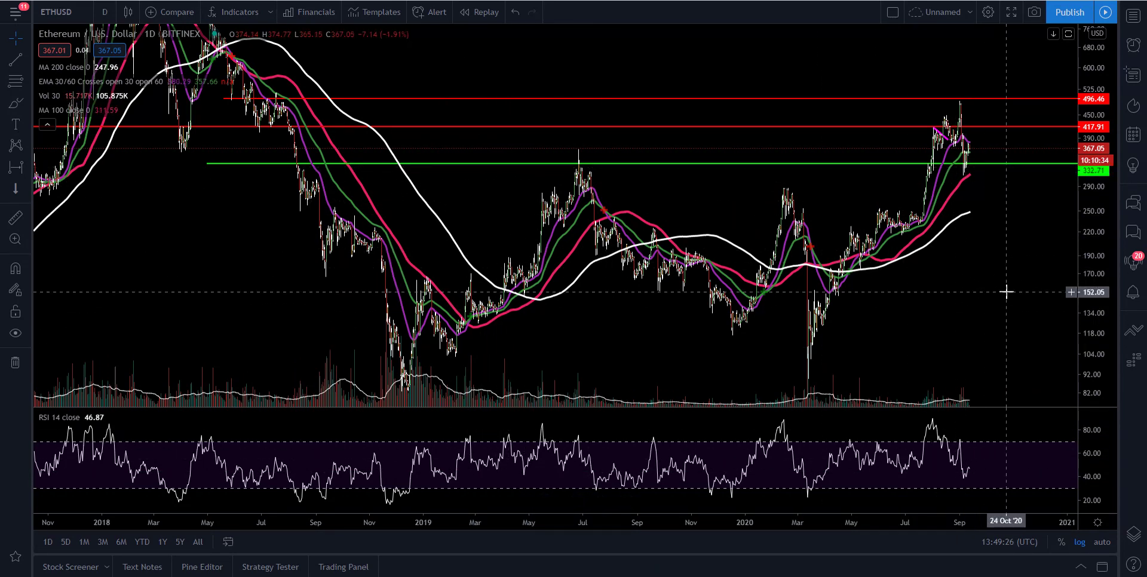
scroll(1010, 289, up, 5)
scroll(803, 279, down, 2)
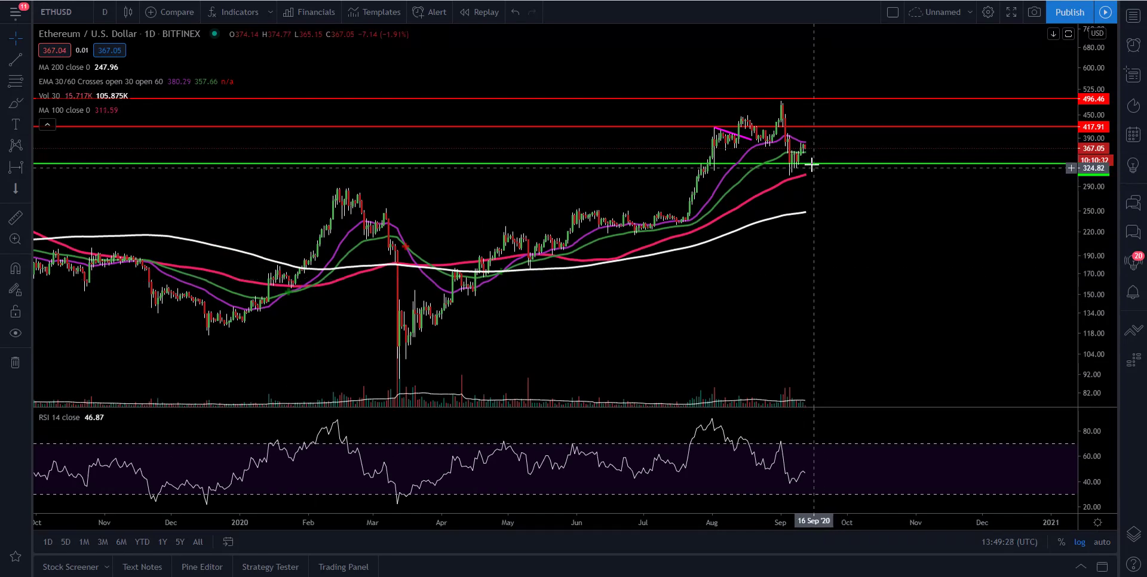
scroll(890, 258, down, 3)
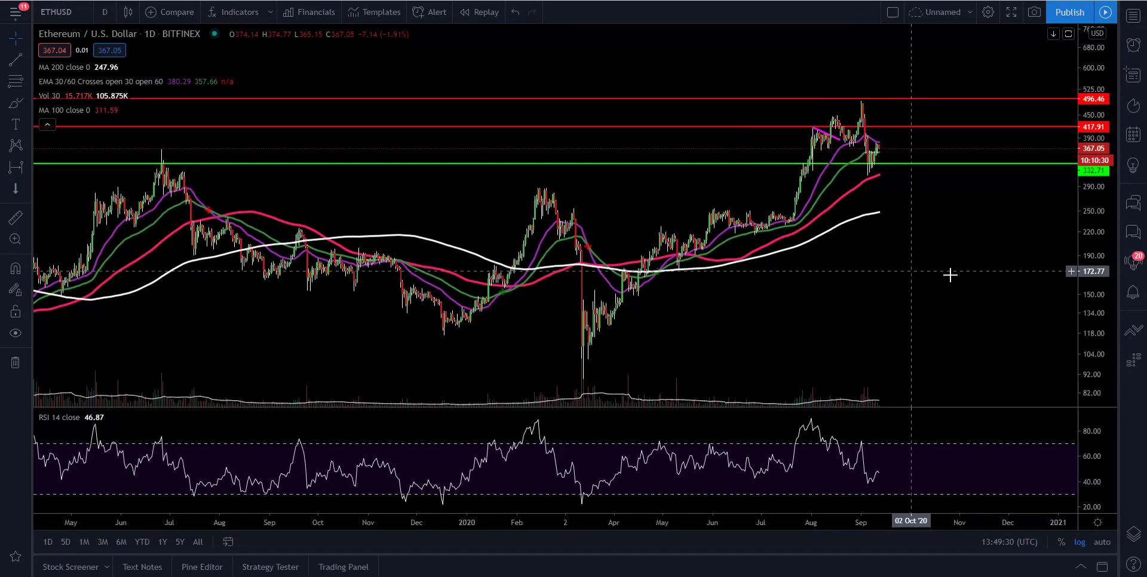
click(1139, 16)
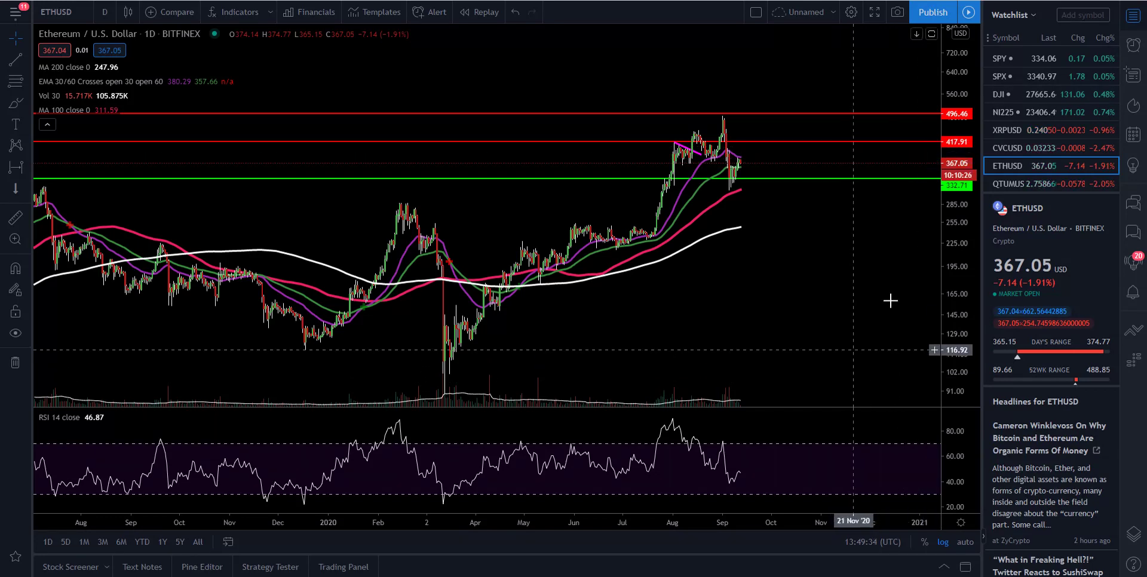
scroll(1059, 293, down, 3)
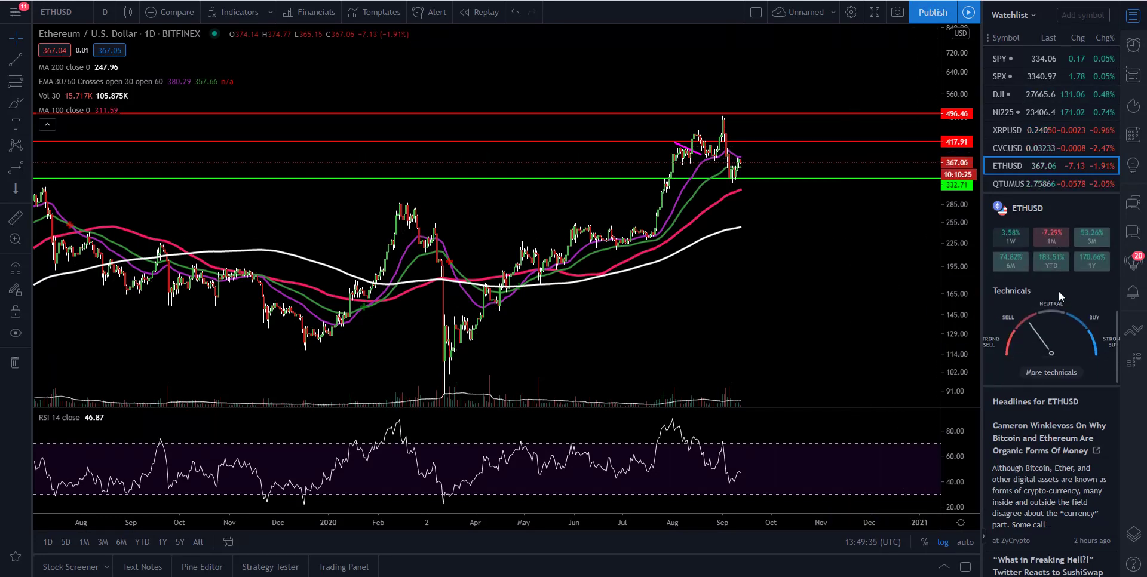
click(1045, 372)
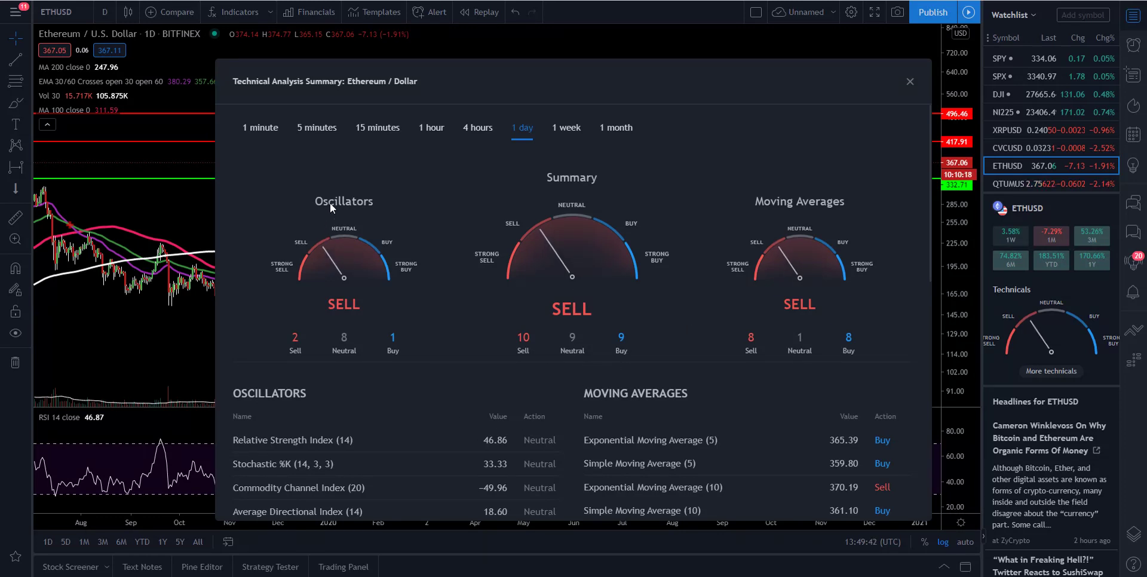
click(910, 83)
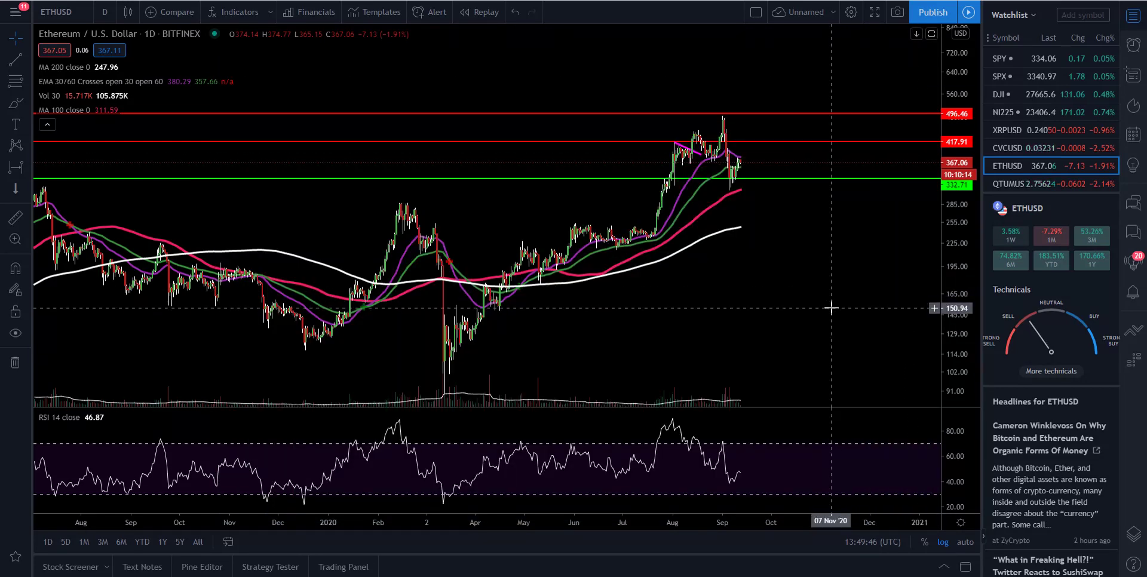
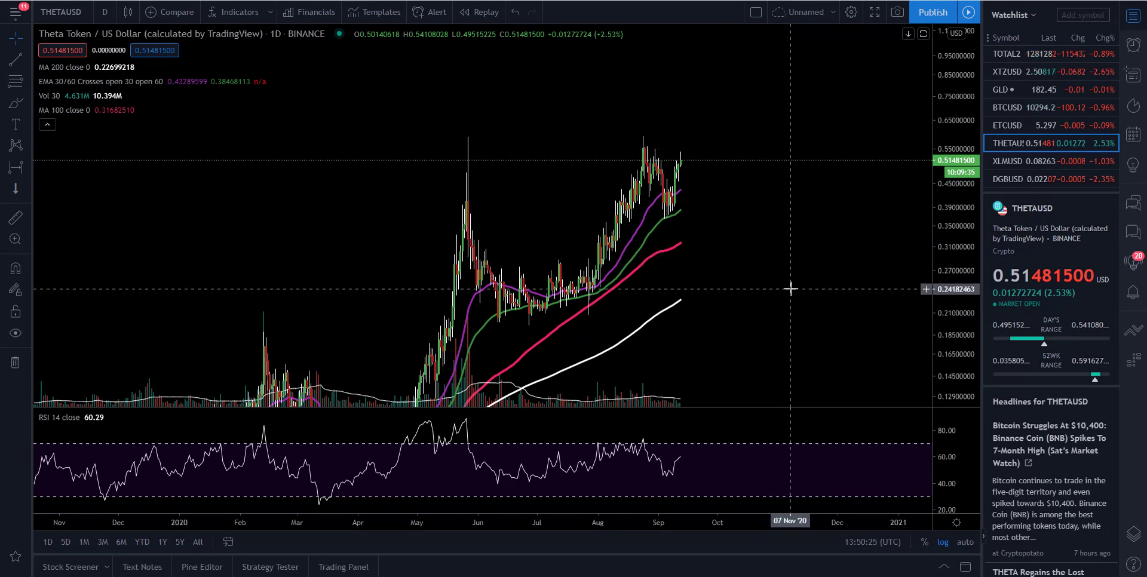
scroll(794, 286, down, 1)
drag(944, 260, 941, 233)
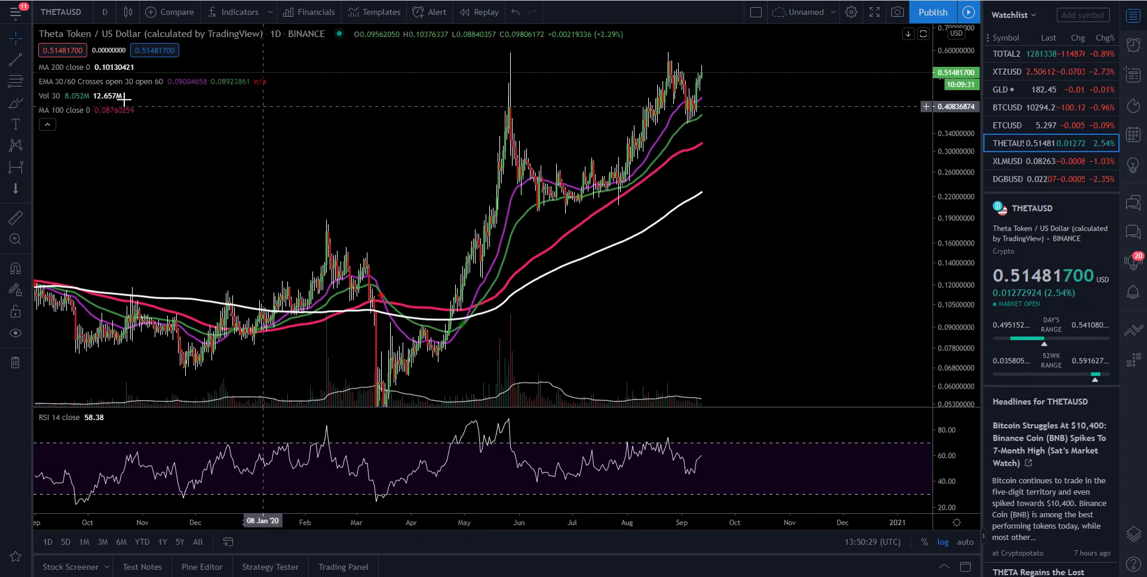
click(23, 163)
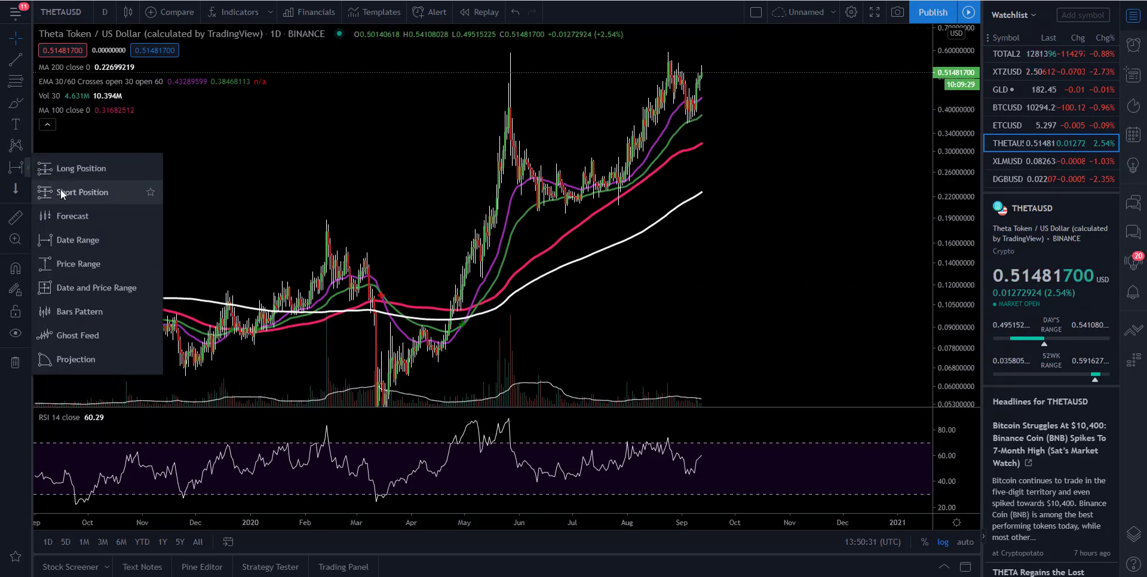
click(77, 261)
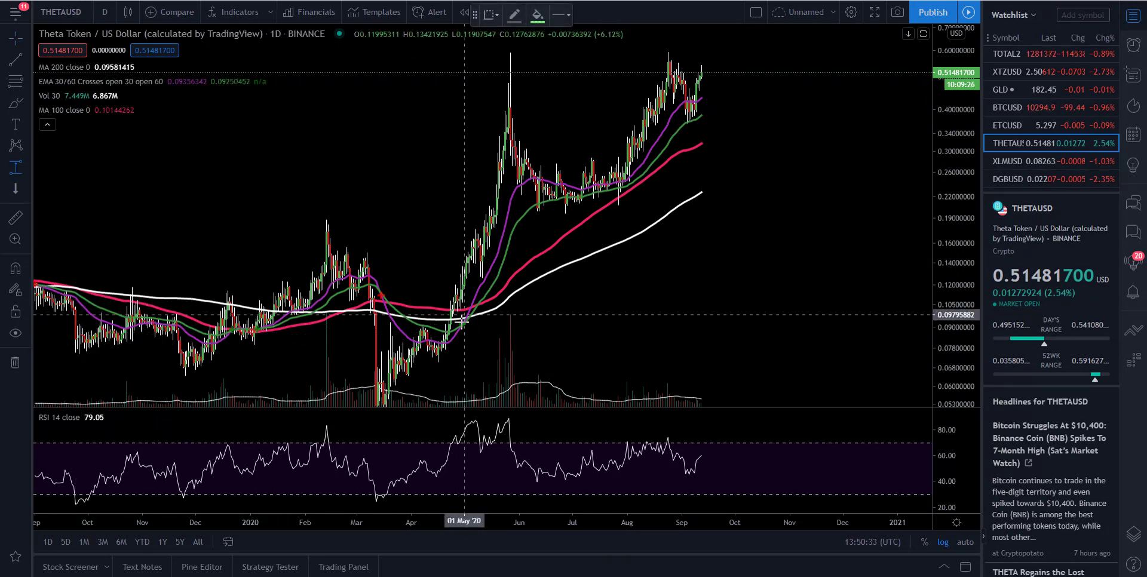
click(444, 361)
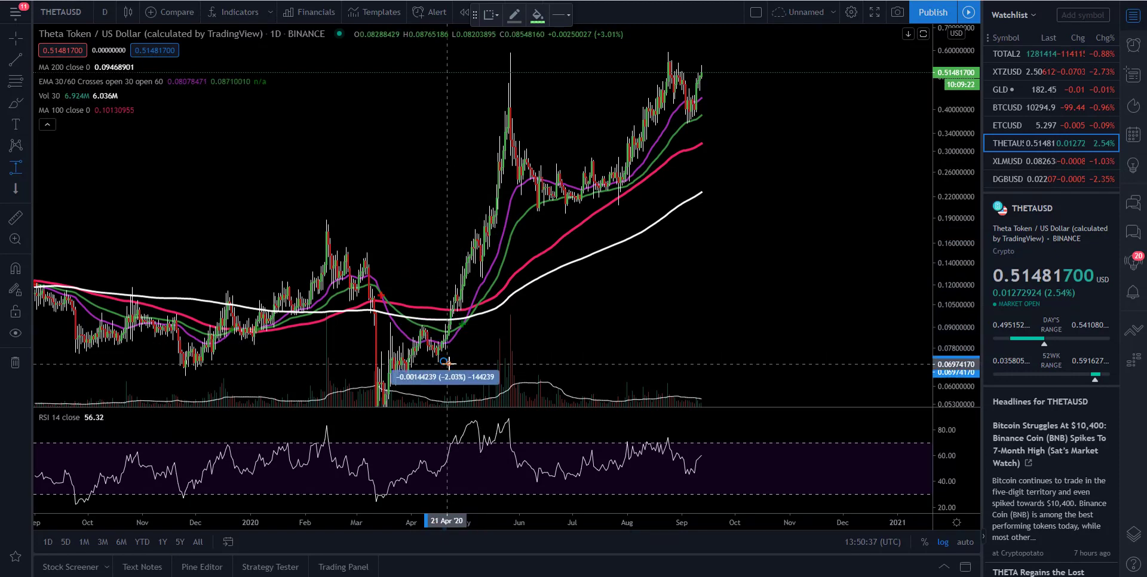
key(Escape)
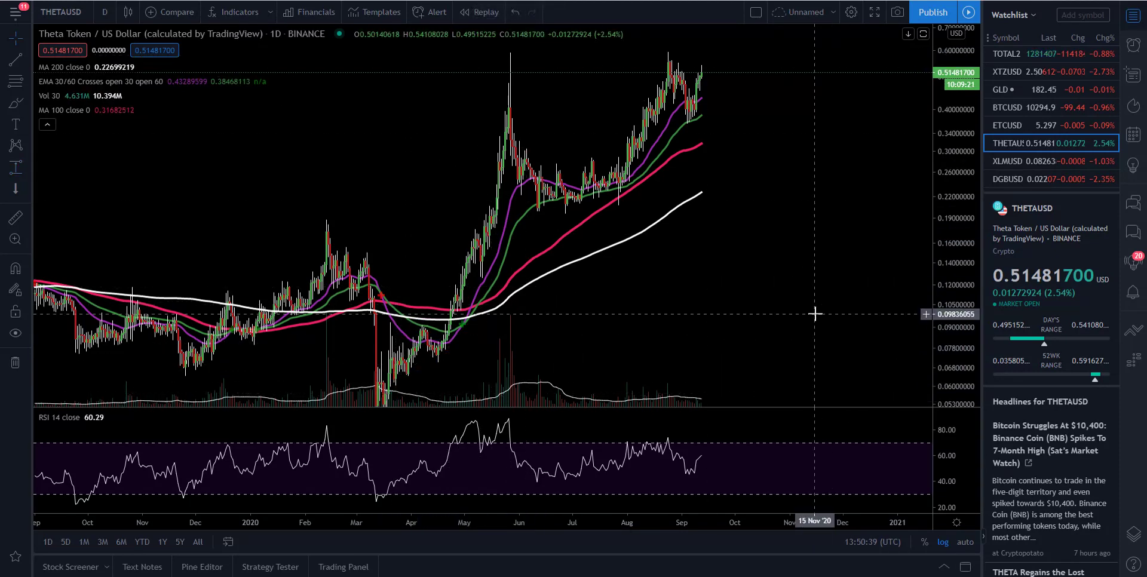
- Examine the longer THETAUSD price history and review the token's one-day technical analysis summary
scroll(815, 316, down, 3)
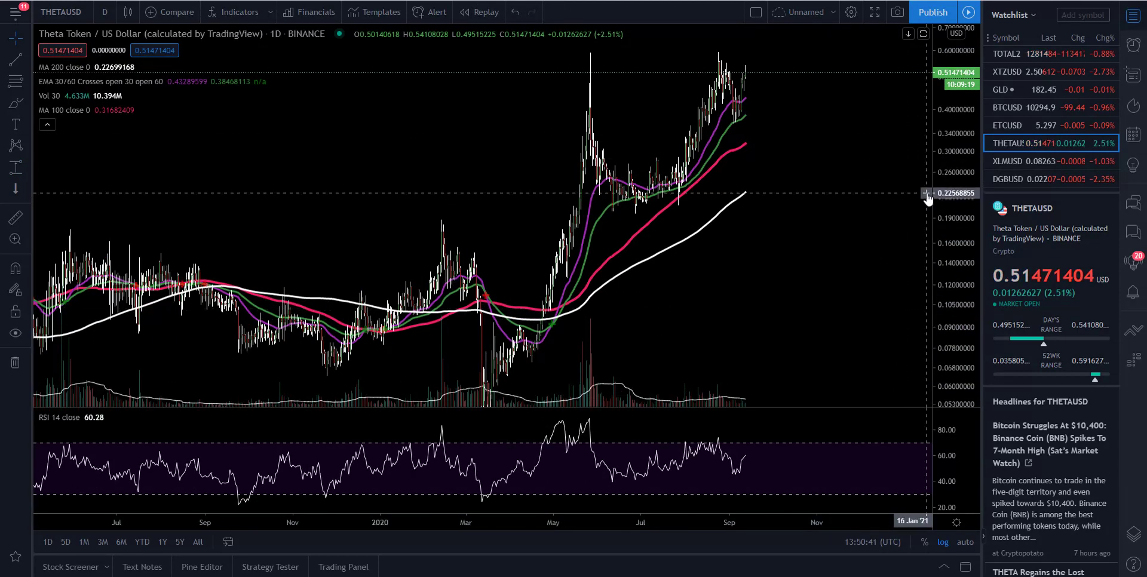
drag(950, 202, 963, 261)
drag(814, 308, 828, 319)
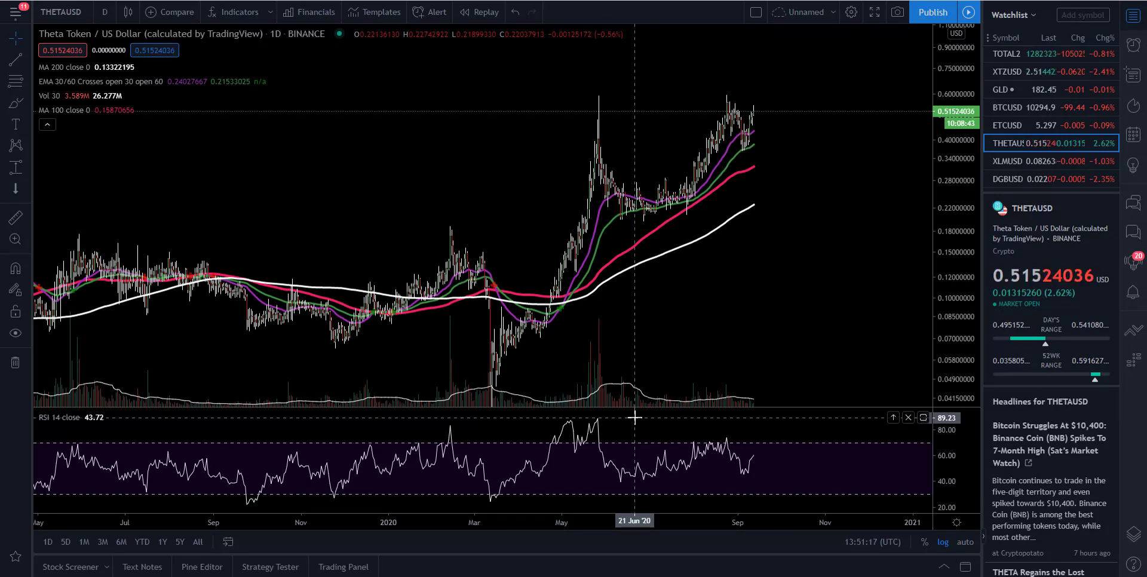
scroll(1042, 304, down, 3)
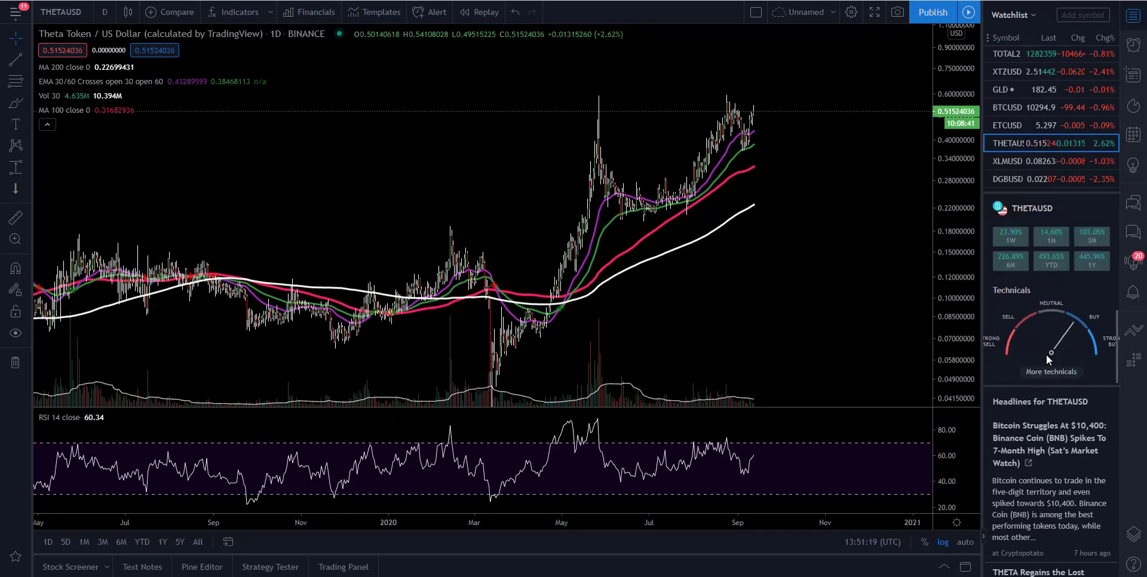
click(1042, 371)
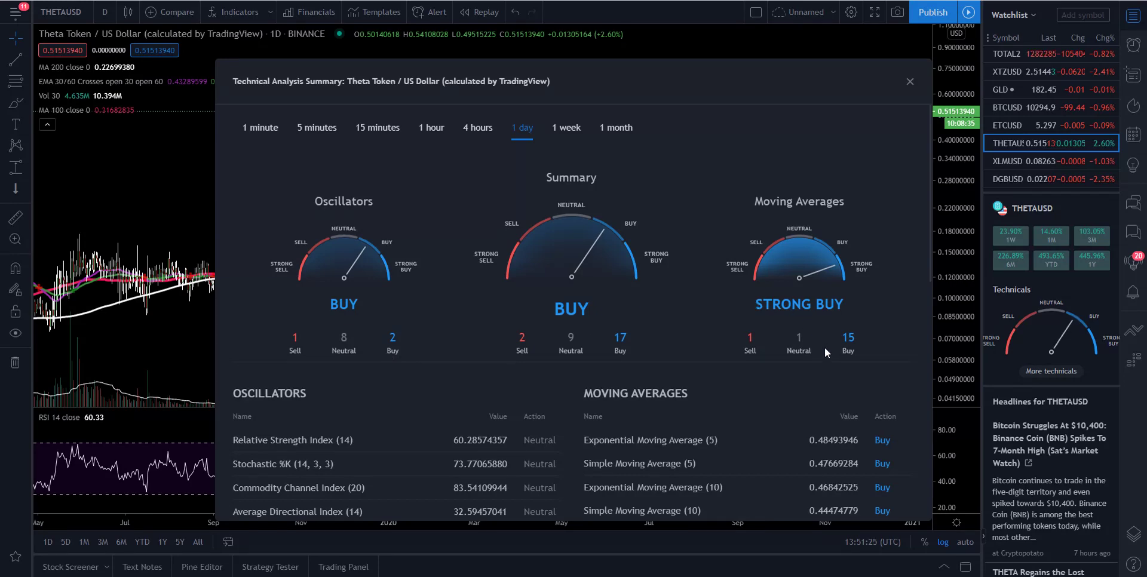
click(910, 82)
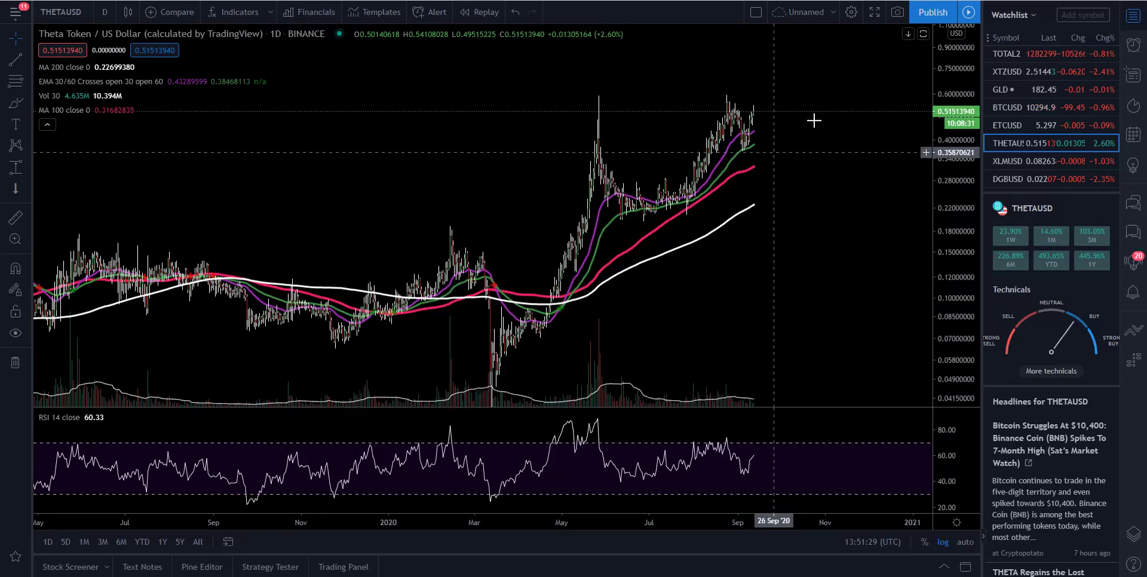
- Switch the chart from Theta to OMGUSD using the watchlist, and hide the watchlist
scroll(1032, 126, up, 10)
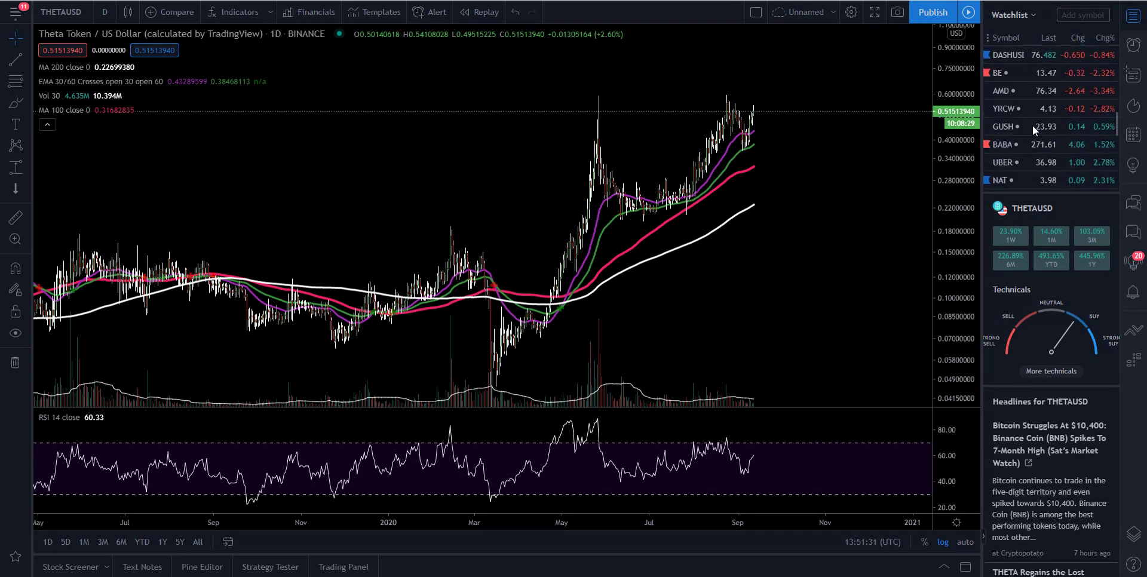
scroll(1033, 125, up, 5)
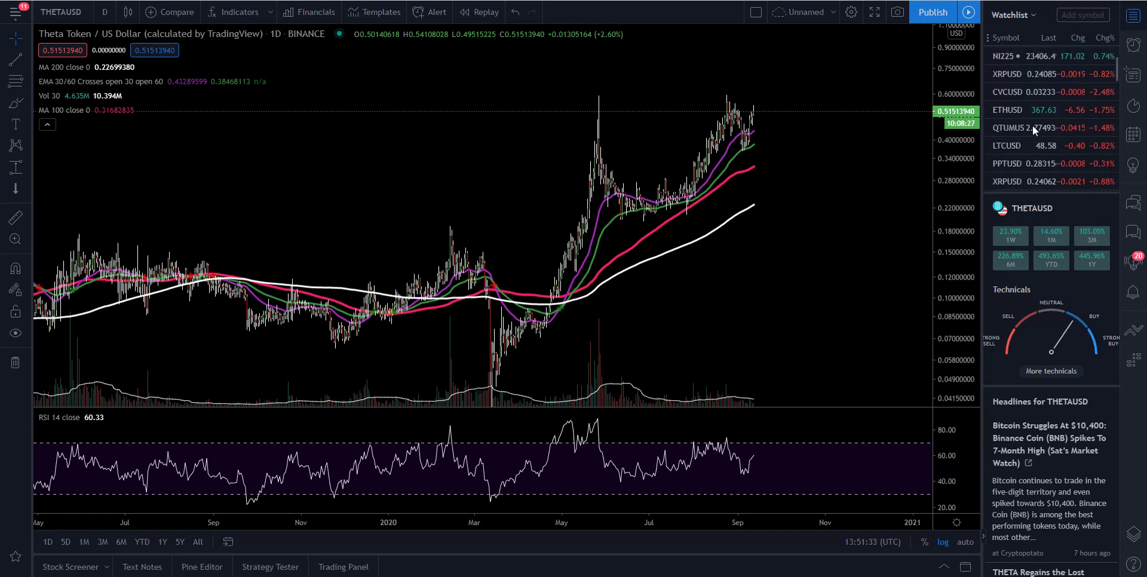
scroll(1033, 127, down, 4)
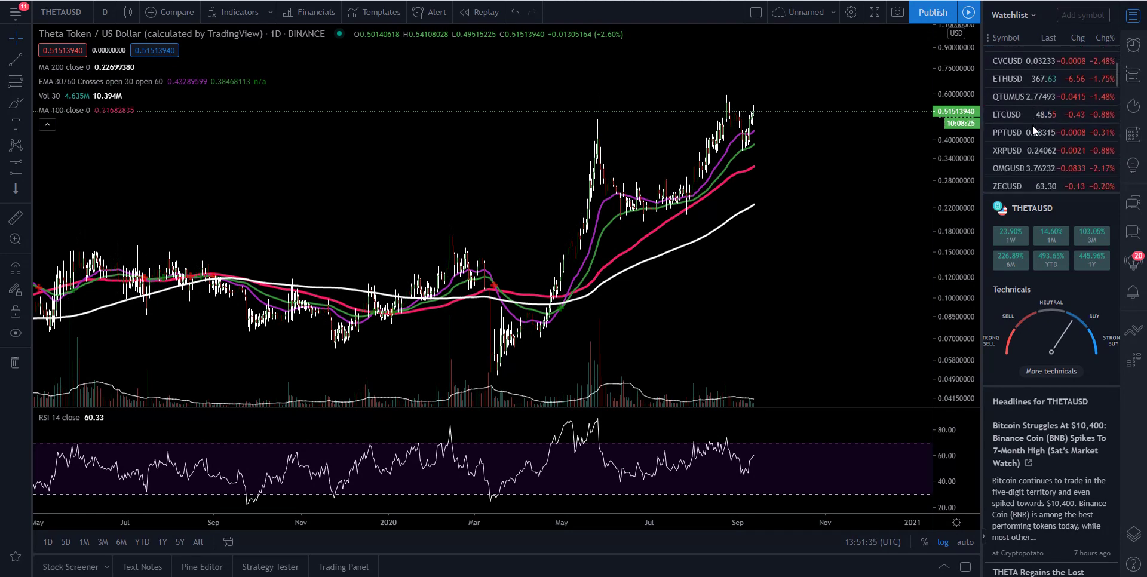
click(1013, 149)
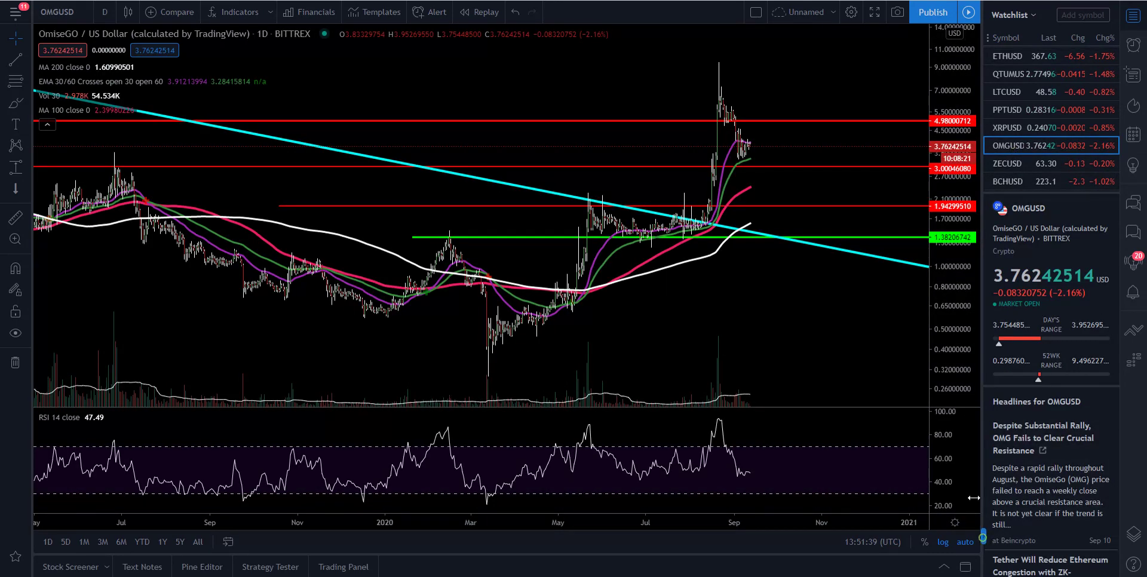
click(985, 536)
- Recolour the horizontal level line at about 3.00 on the OmiseGO daily chart from red to bright green
scroll(936, 338, up, 3)
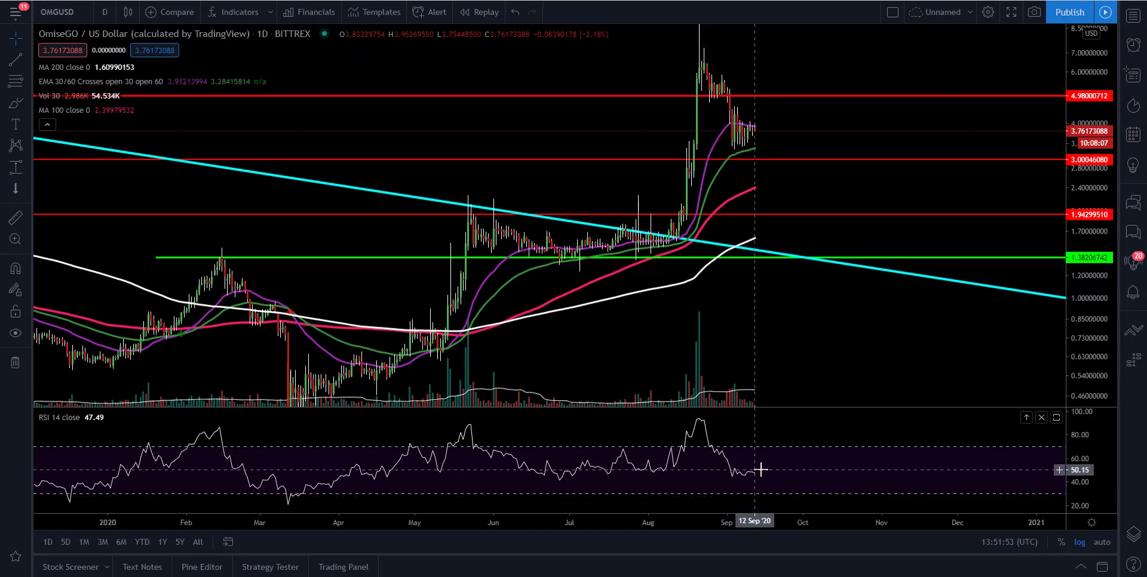
scroll(888, 359, down, 4)
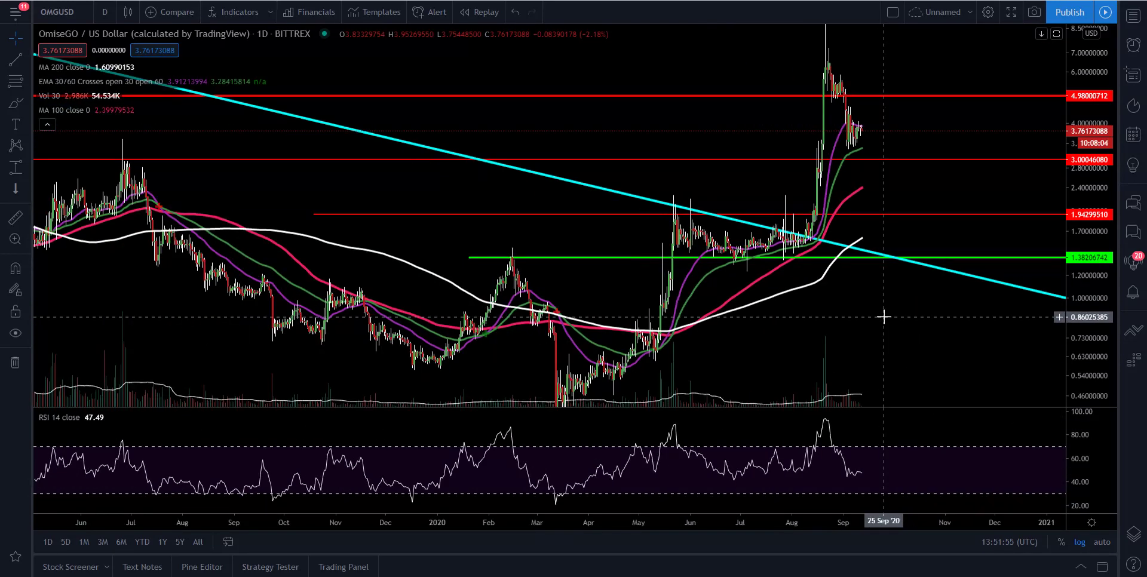
drag(1095, 54, 1095, 102)
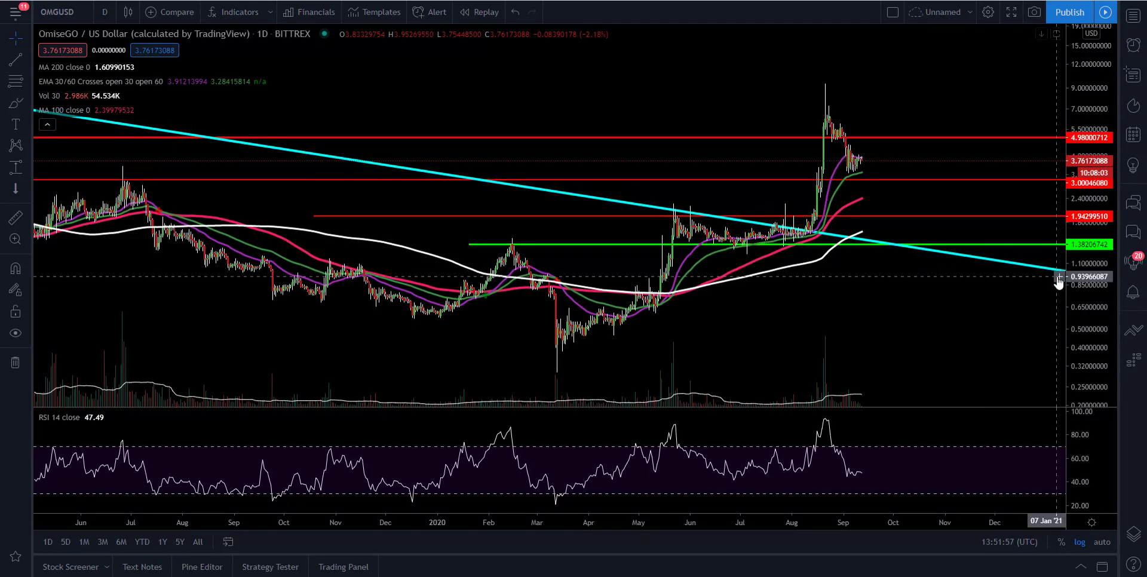
scroll(958, 321, down, 3)
drag(957, 321, 724, 294)
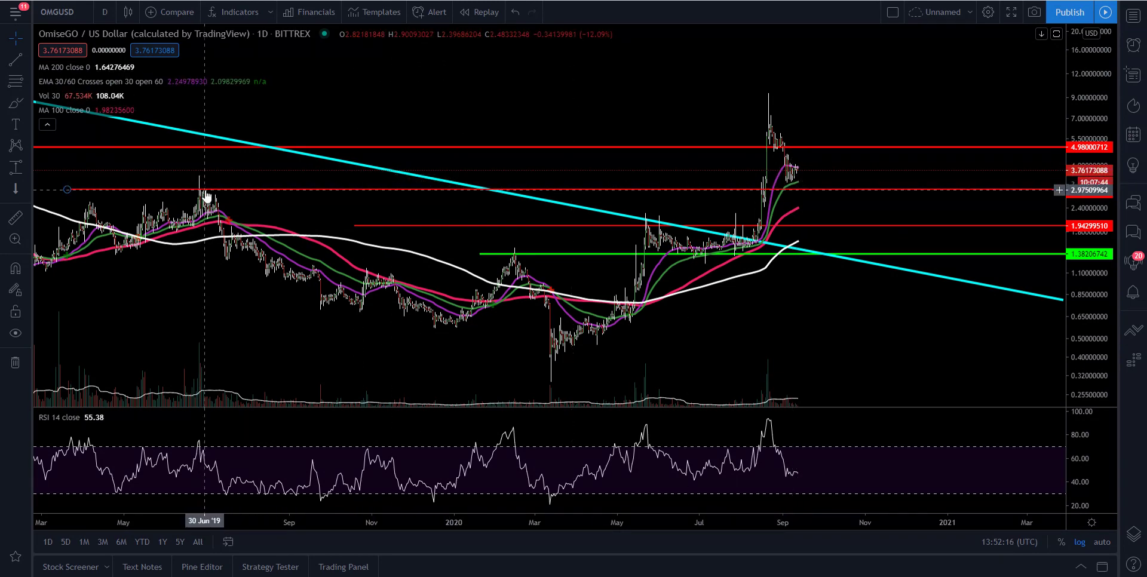
click(807, 190)
click(513, 15)
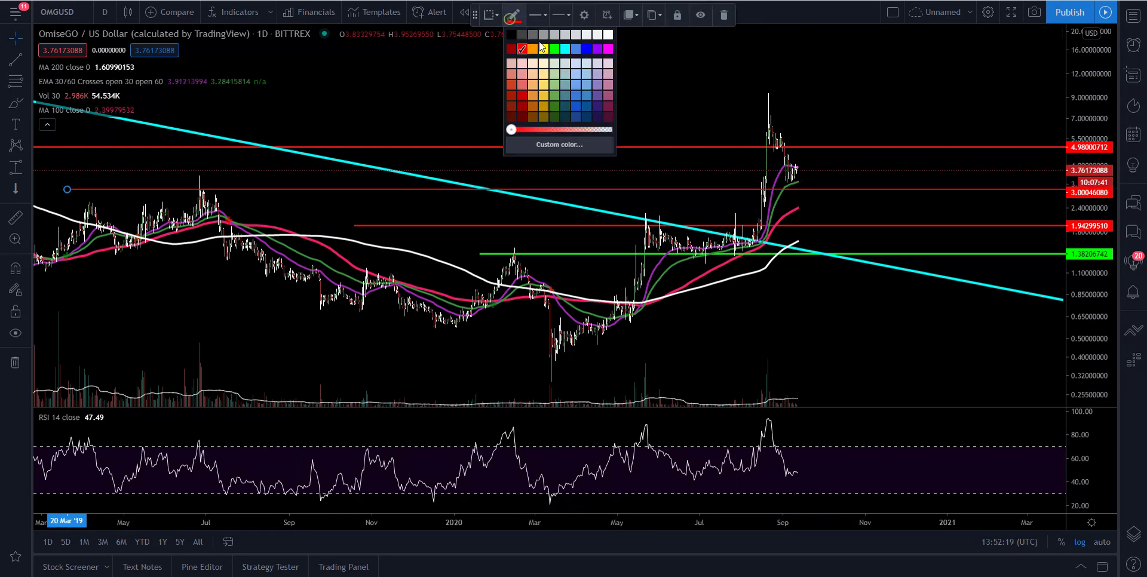
click(552, 51)
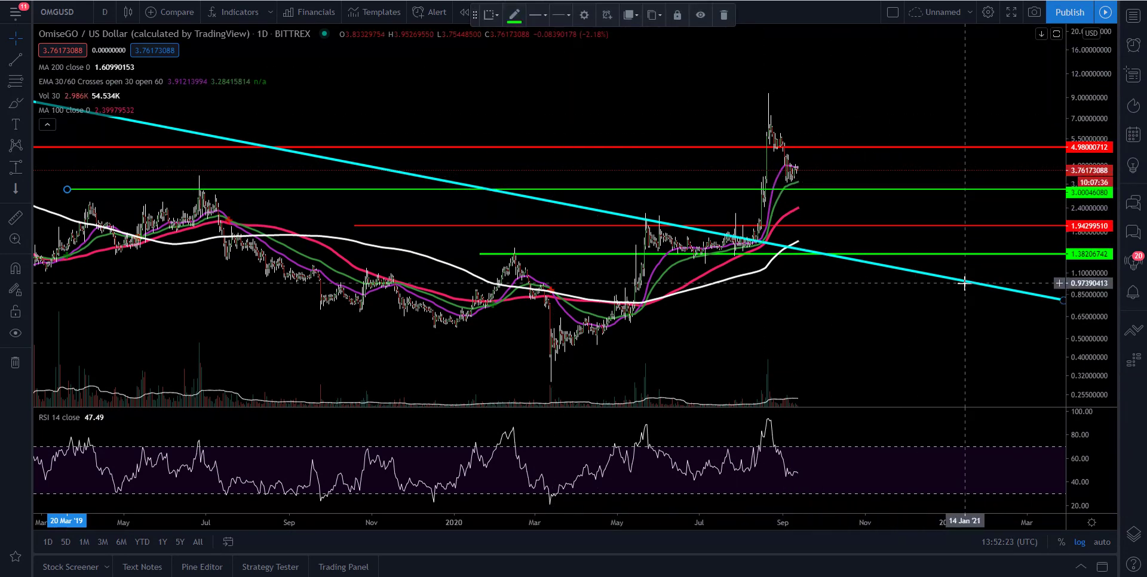
- Reopen the watchlist and review OmiseGO's one-day technical analysis summary, including its oscillators and moving averages
scroll(956, 304, down, 1)
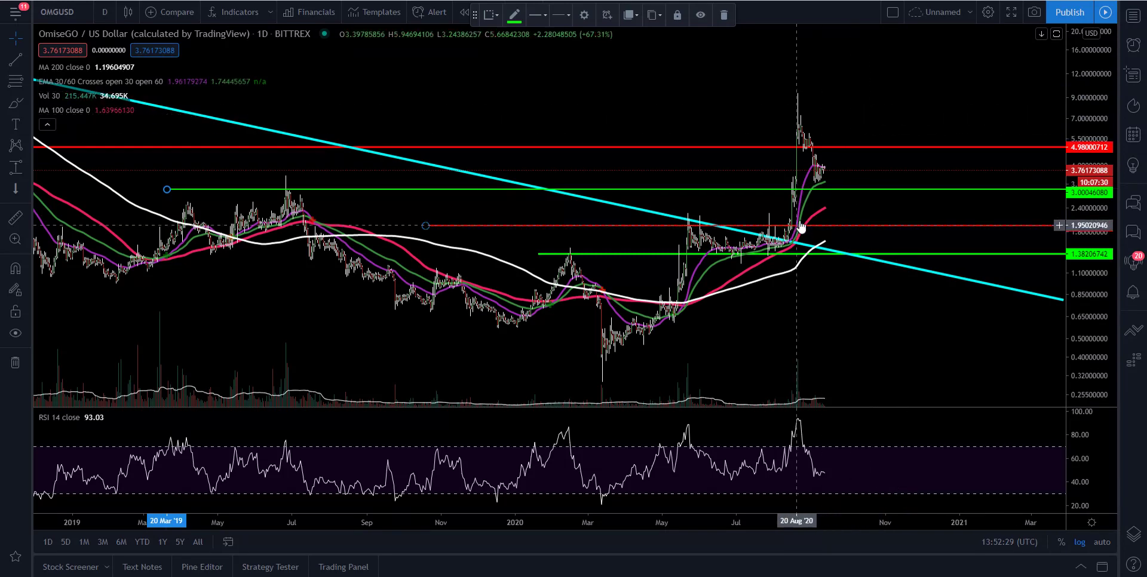
click(1133, 18)
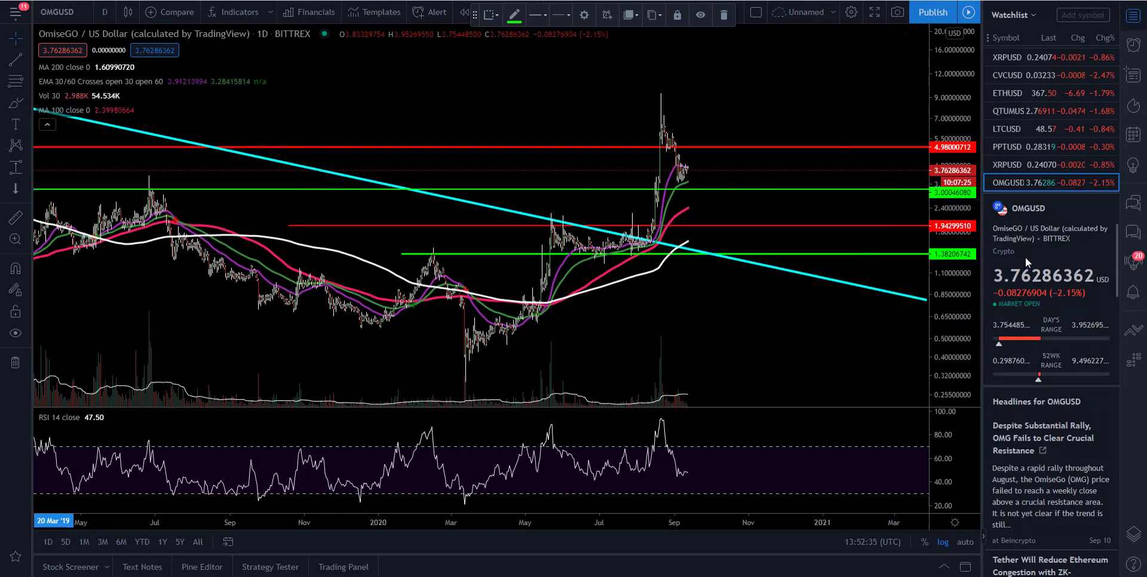
scroll(1027, 256, down, 3)
click(1051, 371)
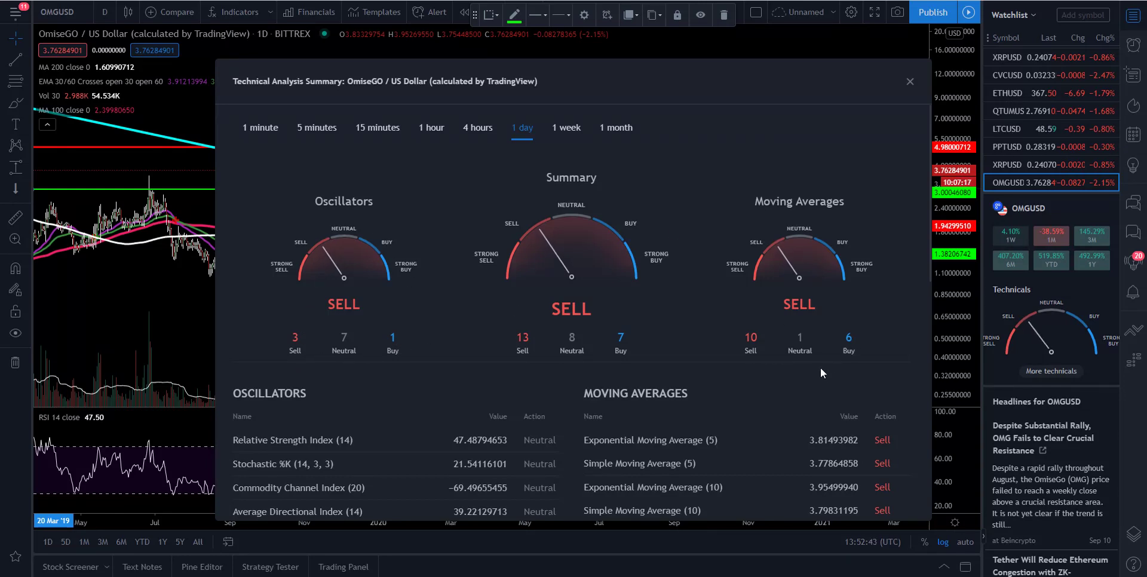
scroll(822, 288, down, 5)
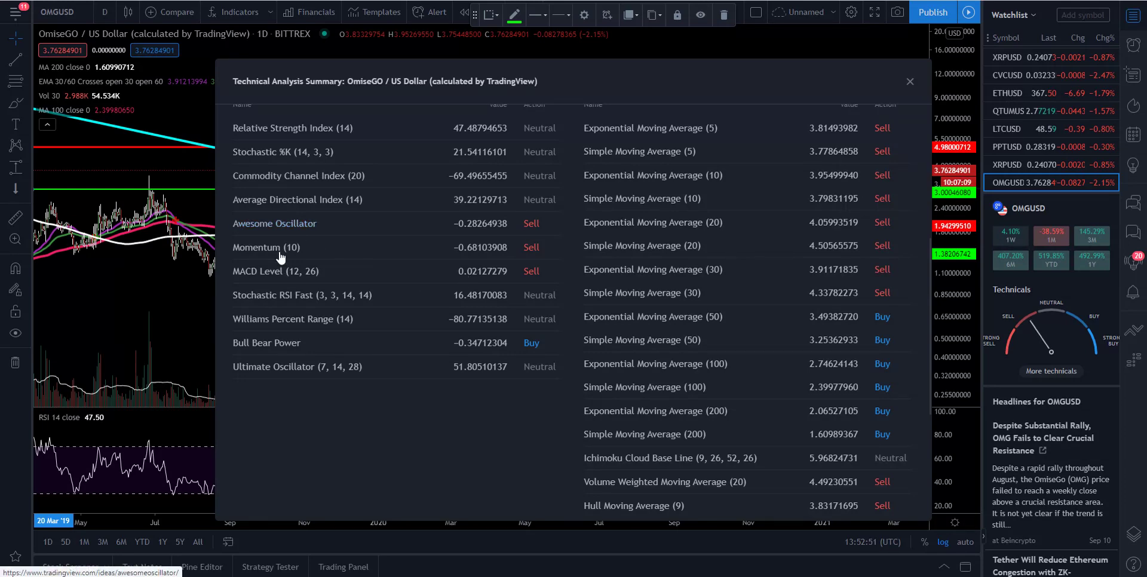
click(910, 82)
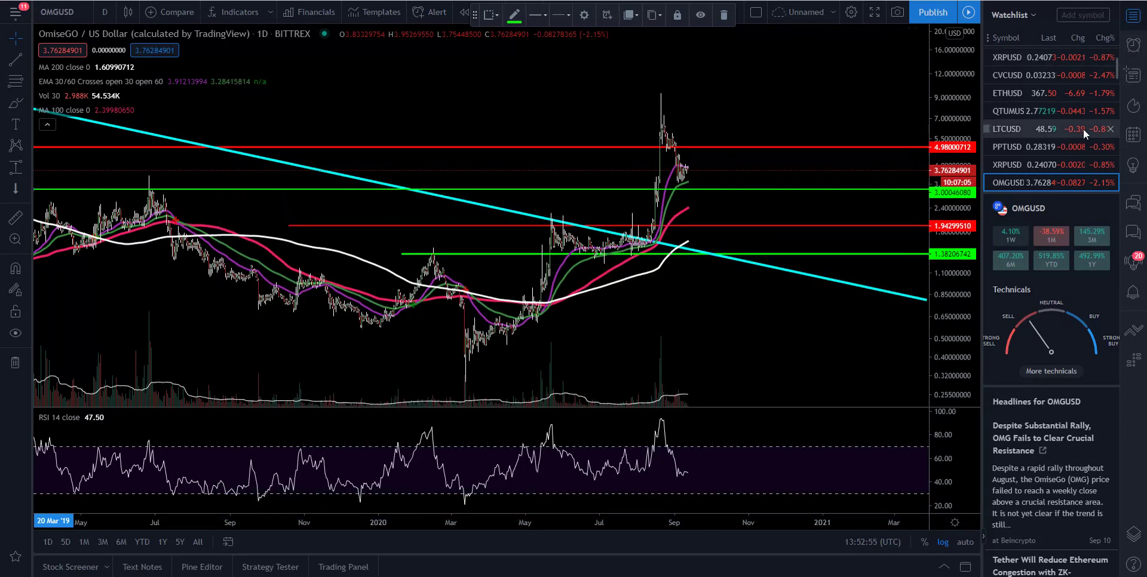
- Switch the chart to DGBUSD using the watchlist, and hide the watchlist
scroll(1056, 149, down, 5)
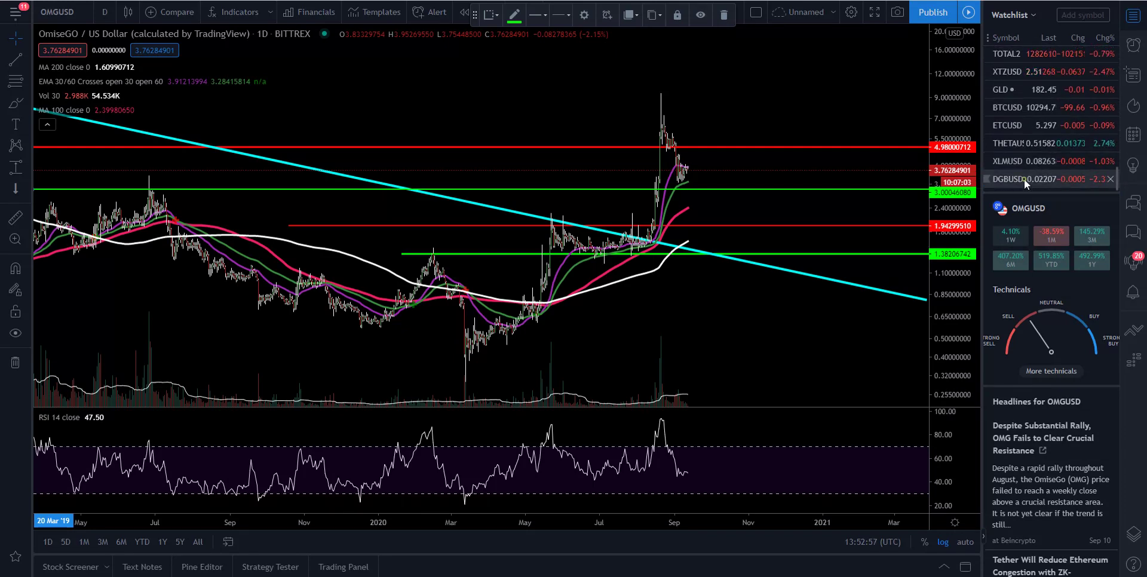
click(1025, 180)
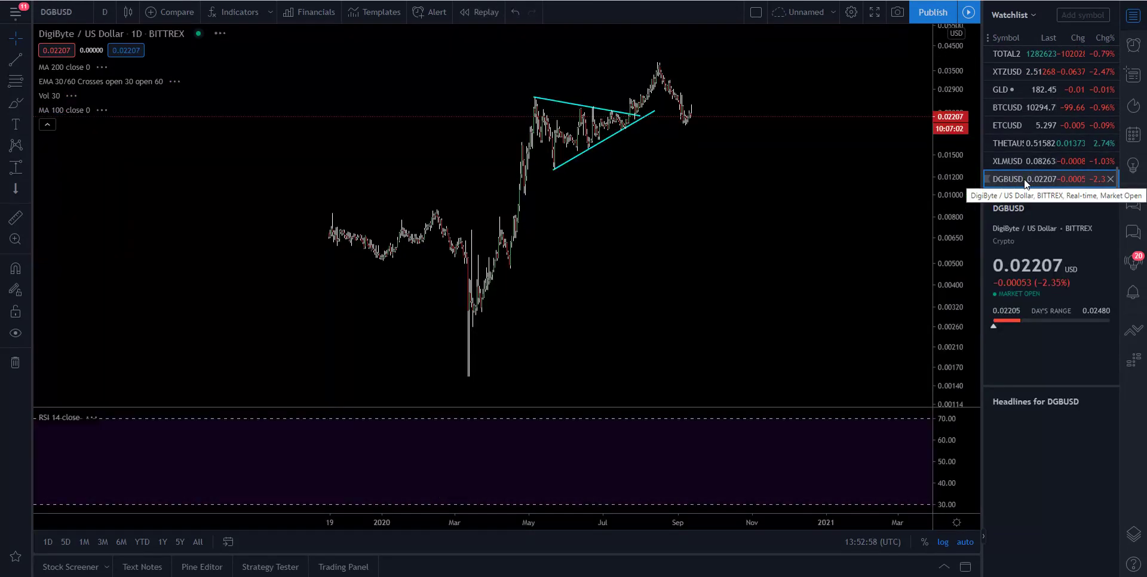
click(986, 535)
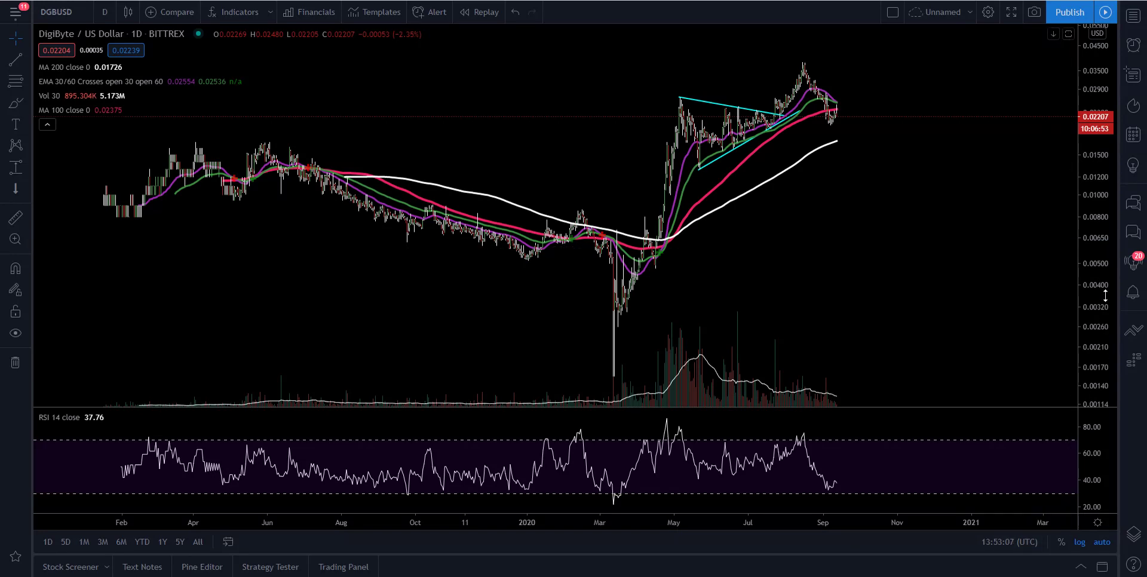
- Measure DigiByte's price range from the August 2020 high down to the September low, and remove the measurement
drag(1003, 267, 966, 266)
scroll(965, 266, up, 5)
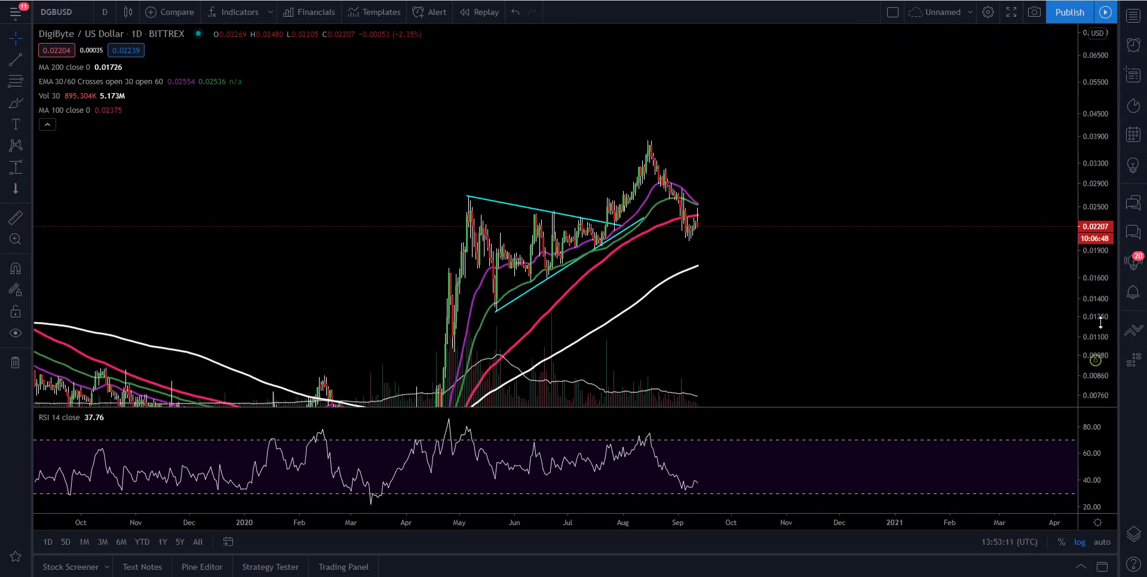
drag(932, 309, 968, 255)
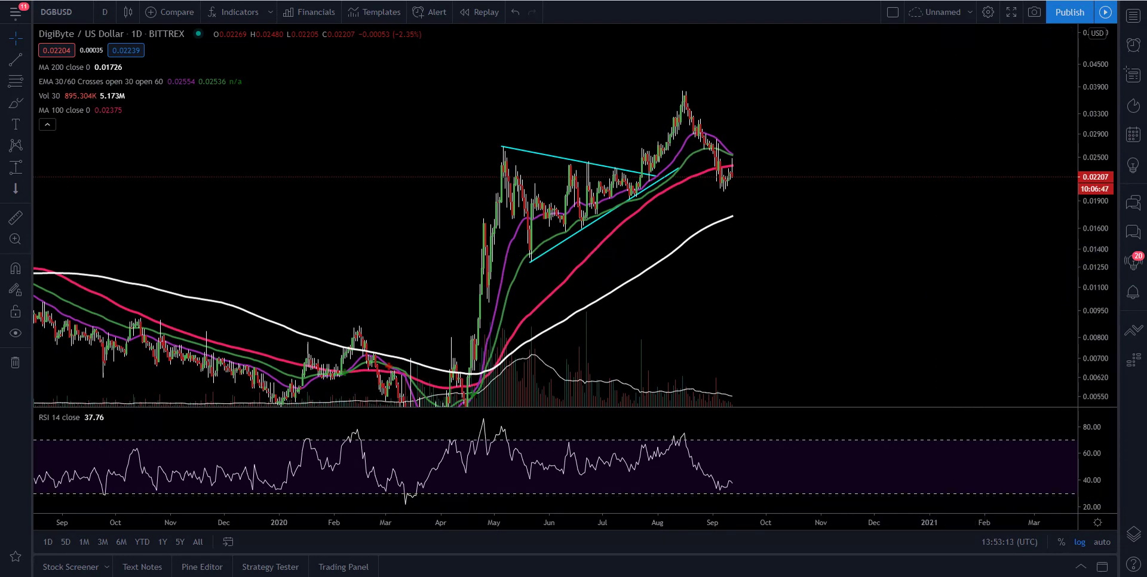
click(15, 168)
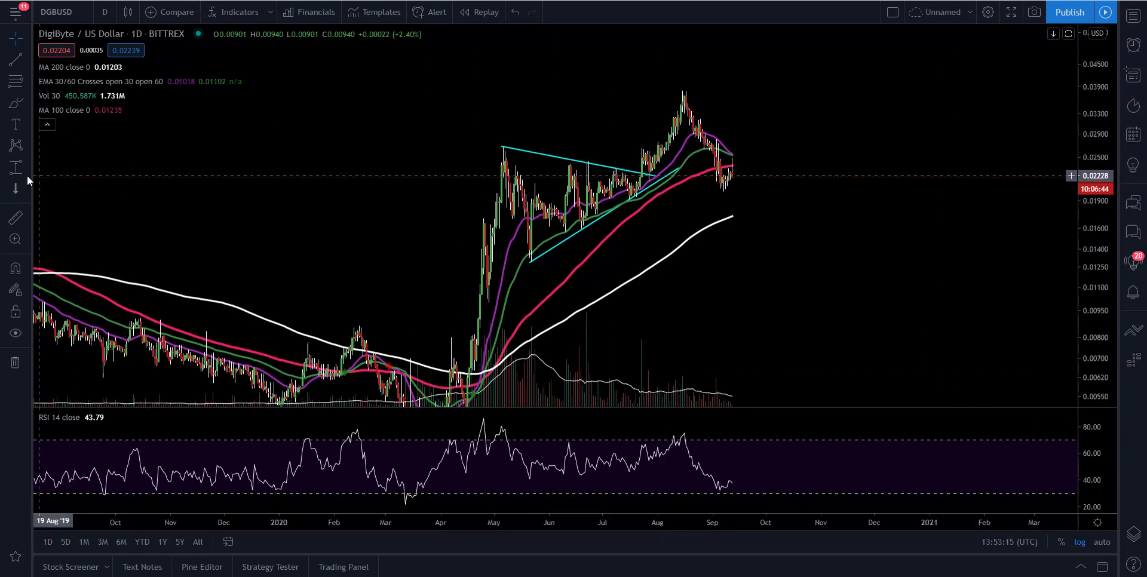
click(814, 89)
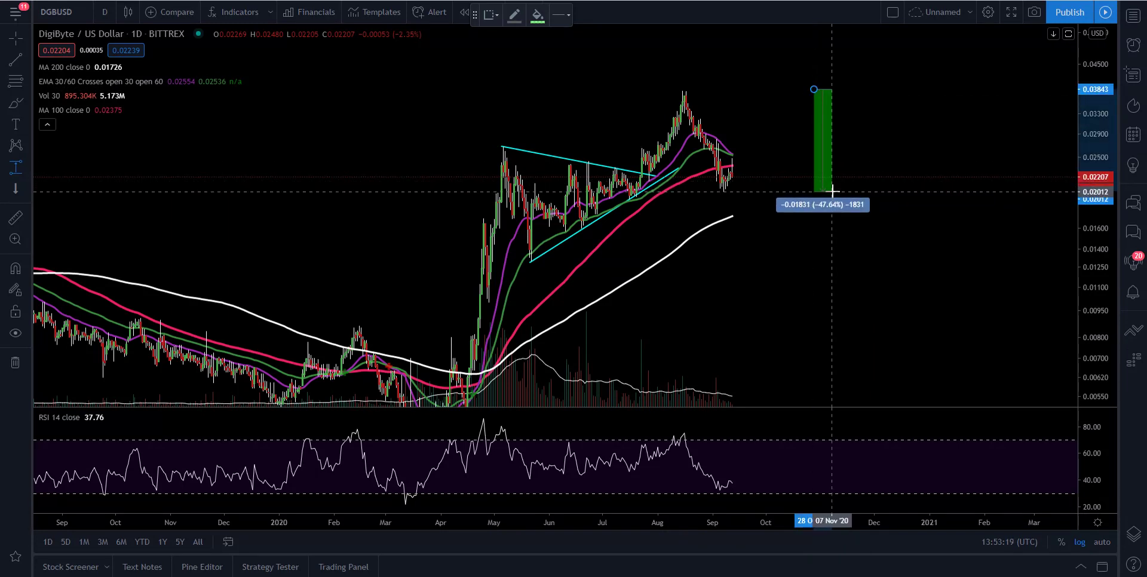
click(815, 94)
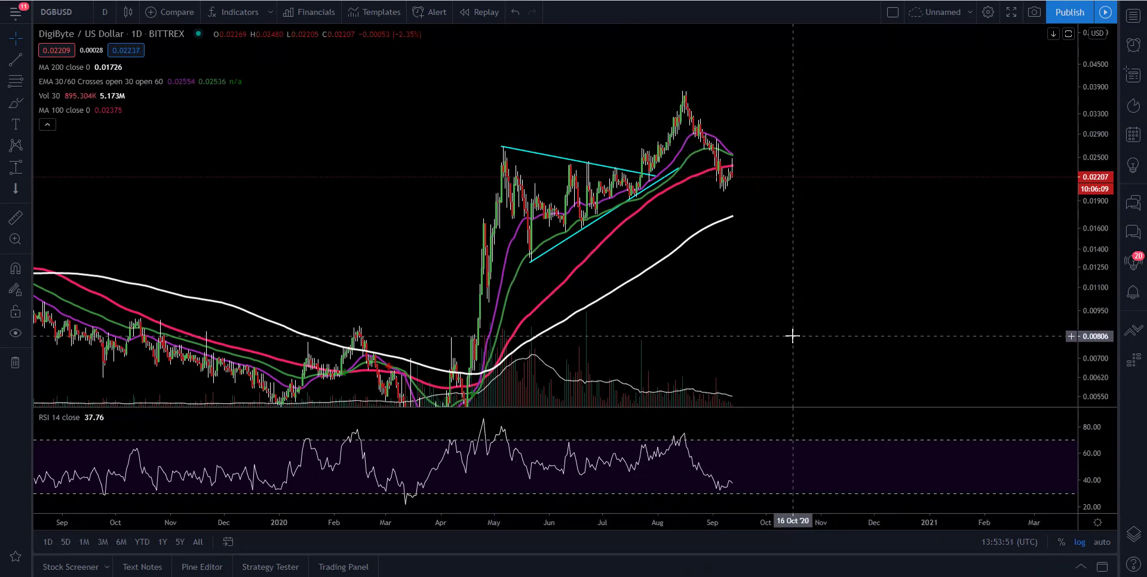
- Examine DigiByte's longer daily price history, reopen the watchlist and review the token's one-day technical analysis summary
drag(793, 336, 879, 328)
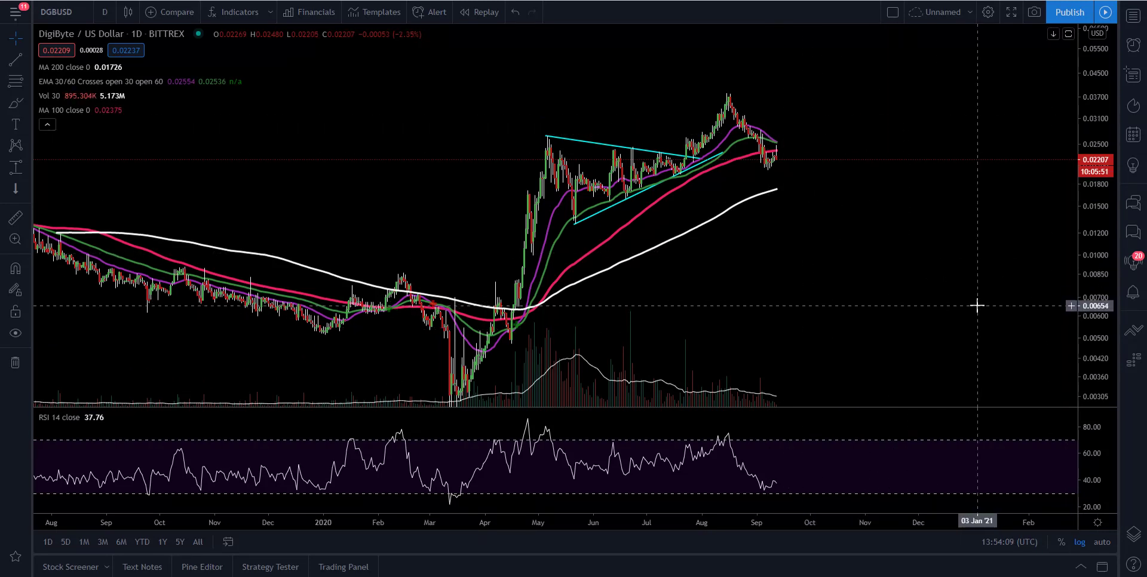
click(1133, 14)
scroll(1055, 263, down, 3)
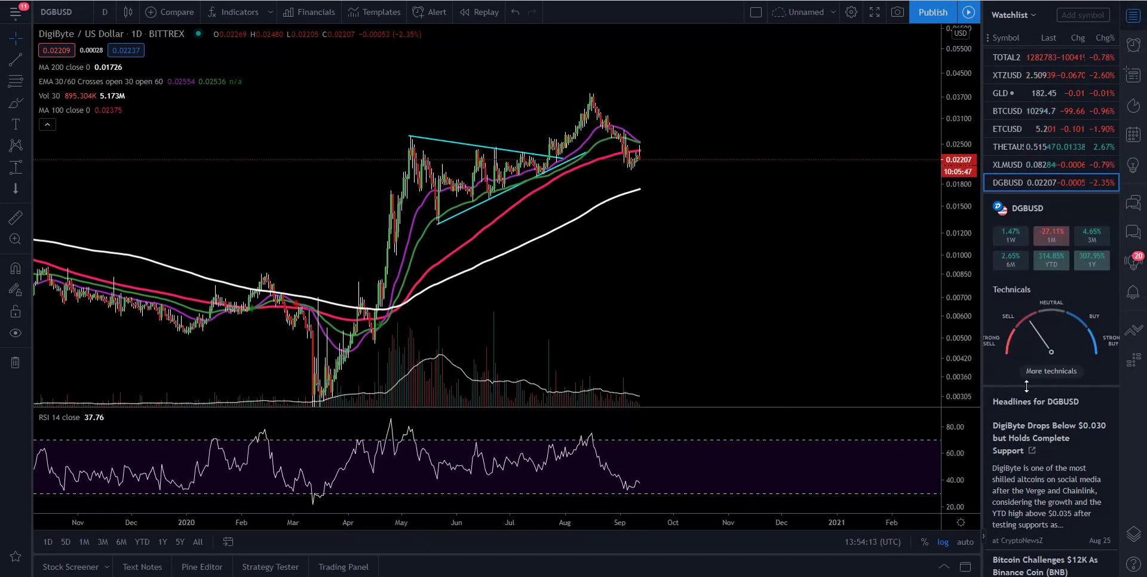
click(1054, 371)
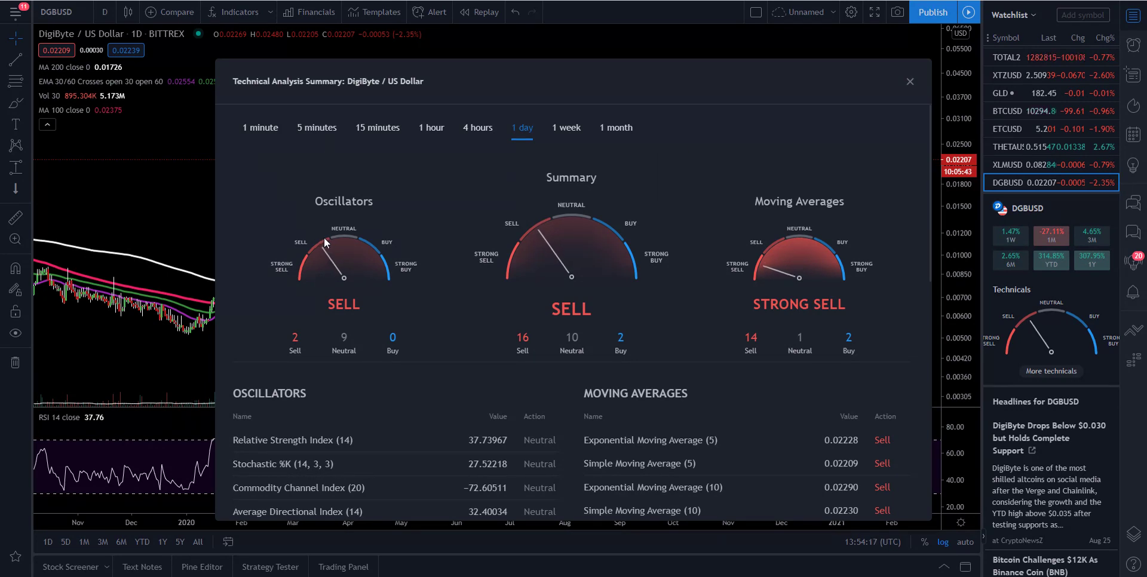
click(910, 82)
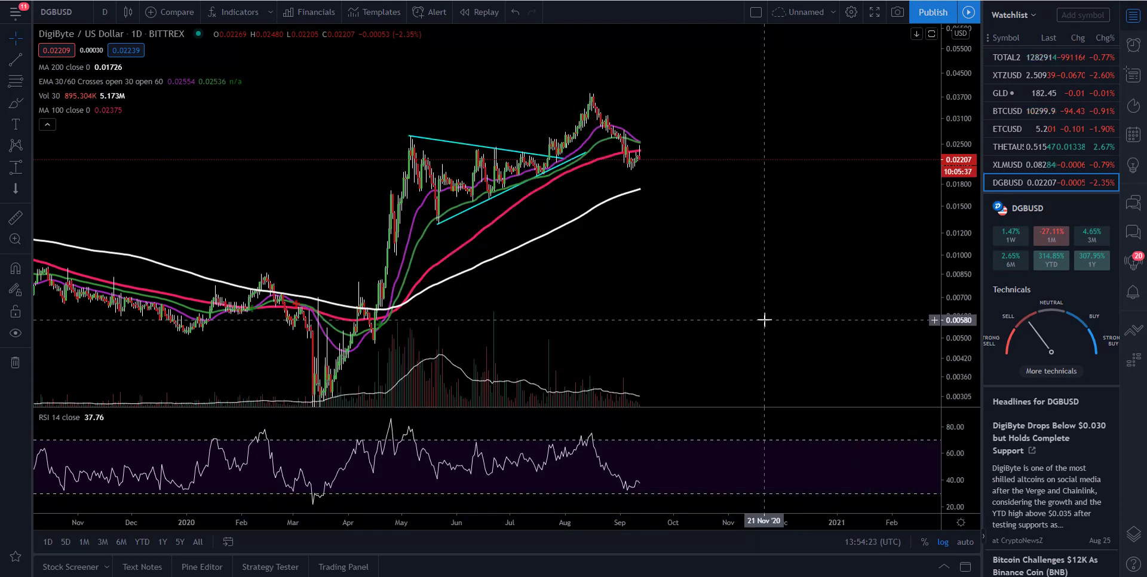
scroll(764, 320, down, 1)
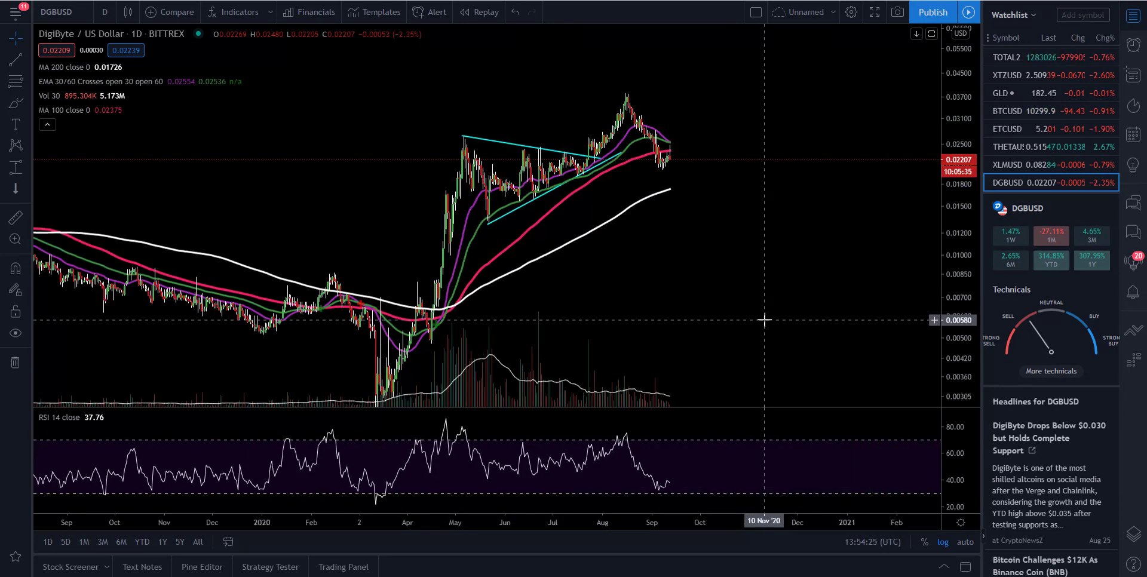